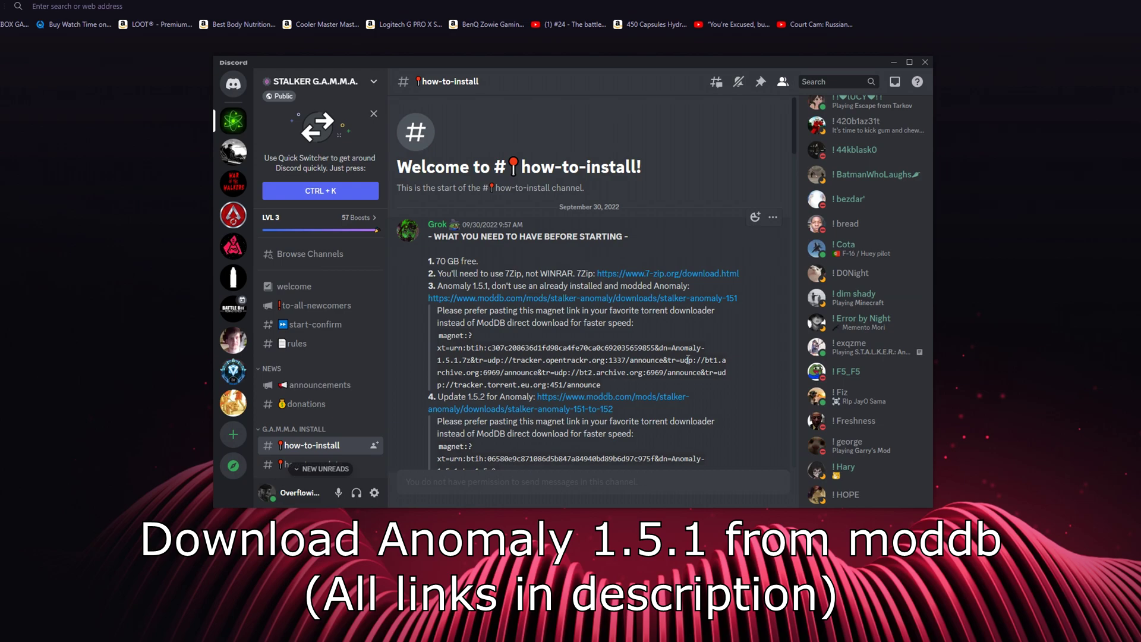
Step: Start the ModDB download of the Anomaly 1.5.1 full-version archive
{"action": "left_click", "coordinate": [453, 298]}
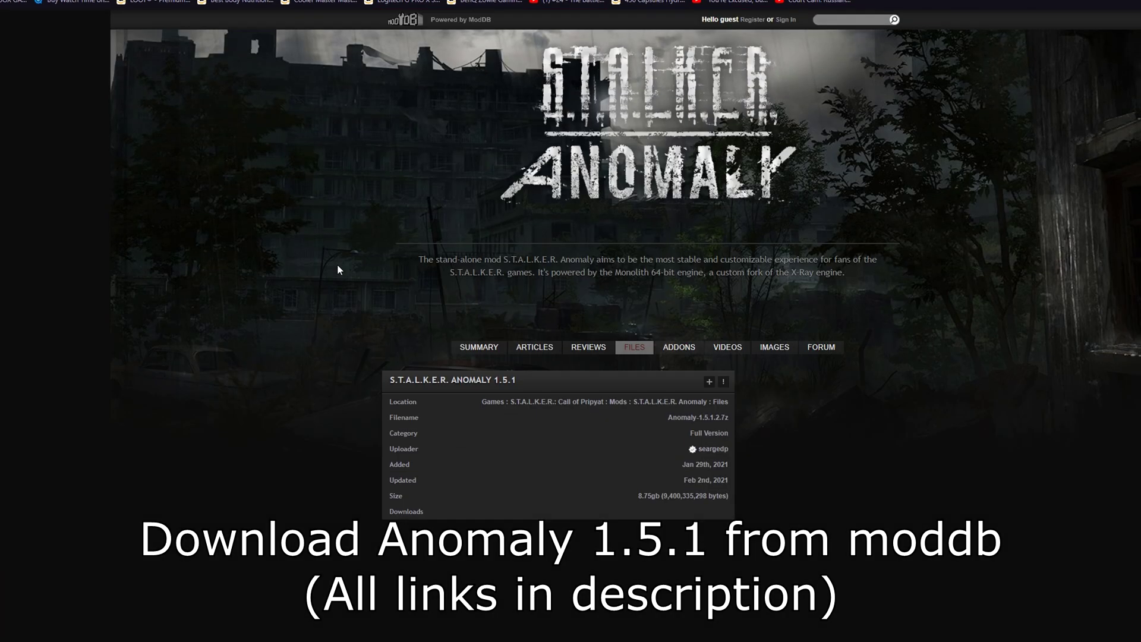
{"action": "scroll", "coordinate": [568, 327], "scroll_direction": "down", "scroll_amount": 2}
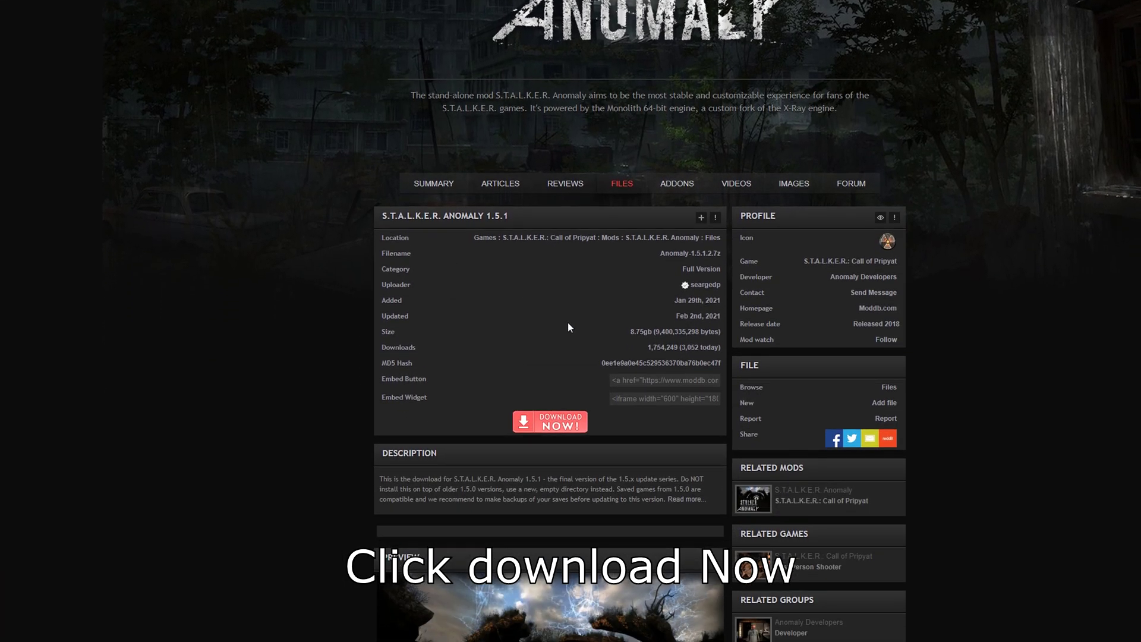
{"action": "left_click", "coordinate": [573, 429]}
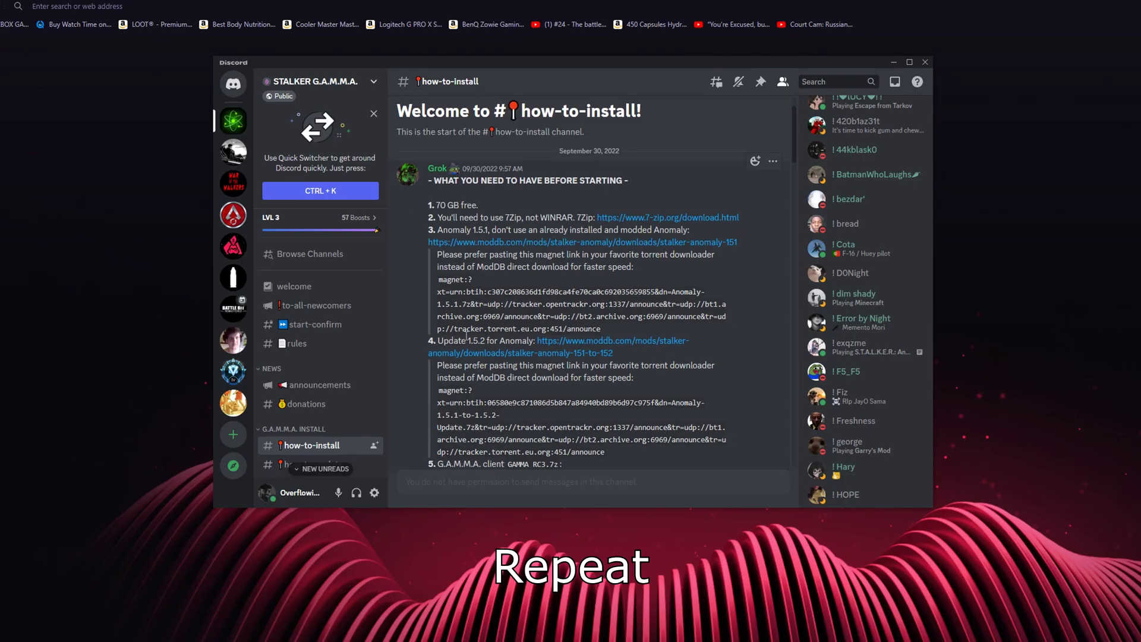
Step: Start the ModDB download of the Anomaly 1.5.1-to-1.5.2 update archive
{"action": "left_click", "coordinate": [571, 342]}
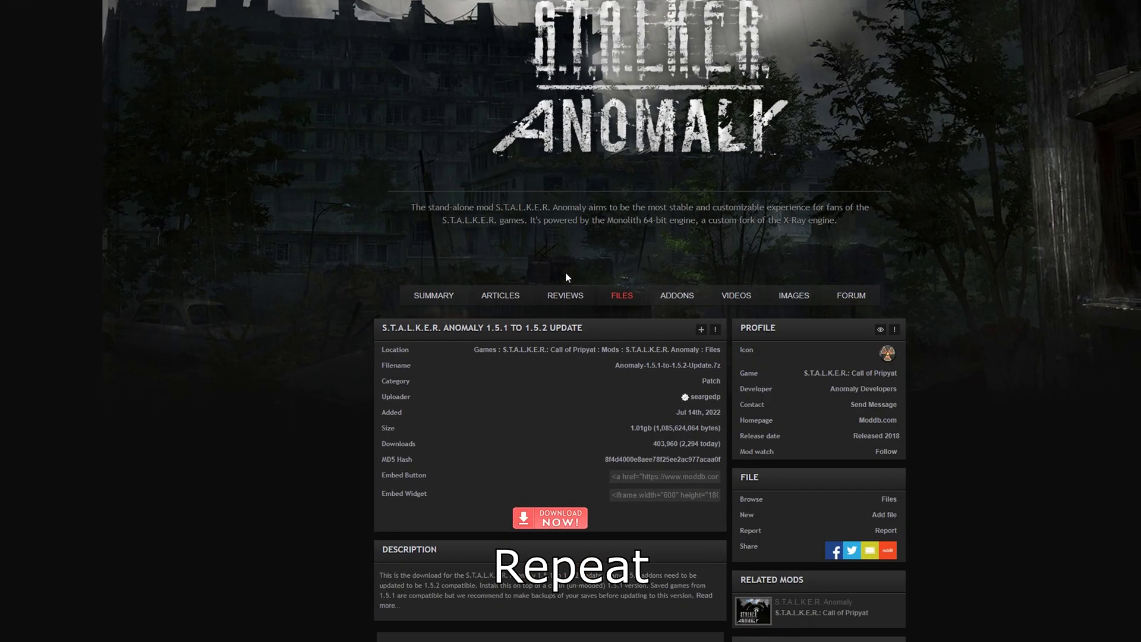
{"action": "scroll", "coordinate": [653, 309], "scroll_direction": "down", "scroll_amount": 4}
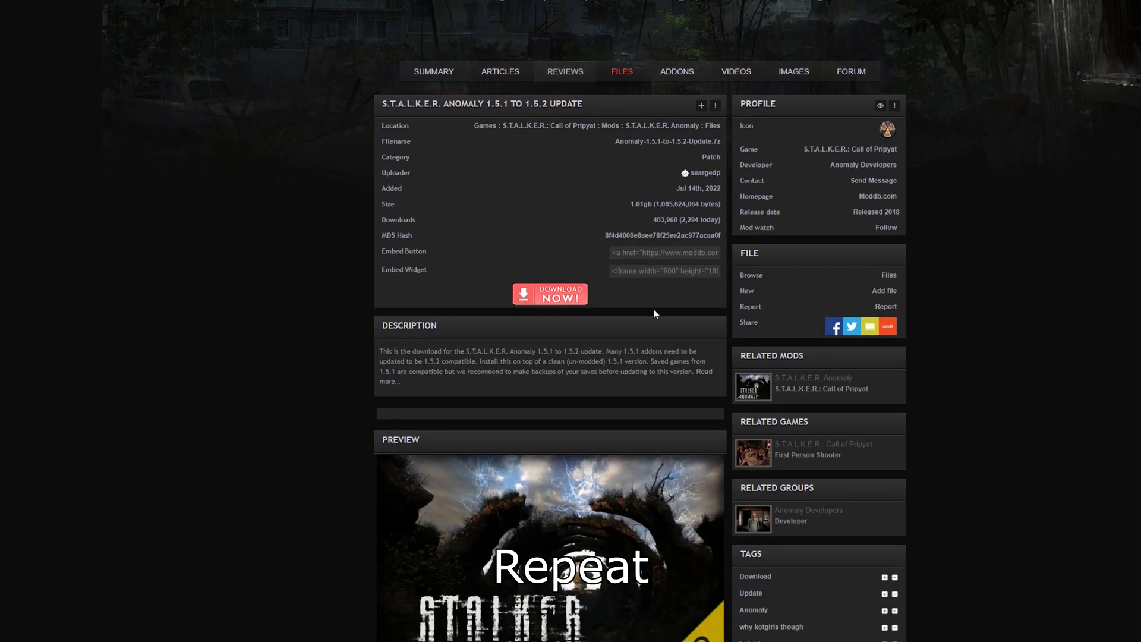
{"action": "left_click", "coordinate": [557, 296]}
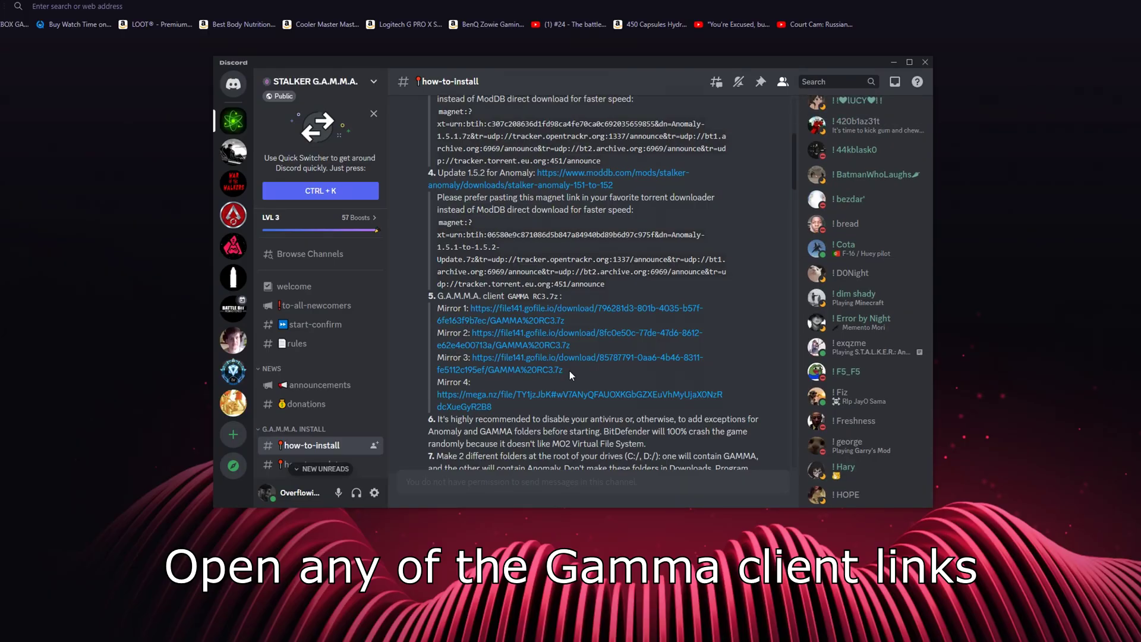
Step: Follow Discord's Mirror 1 link to Gofile and download a GAMMA RC3.7z copy
{"action": "left_click", "coordinate": [516, 308]}
{"action": "left_click", "coordinate": [573, 324]}
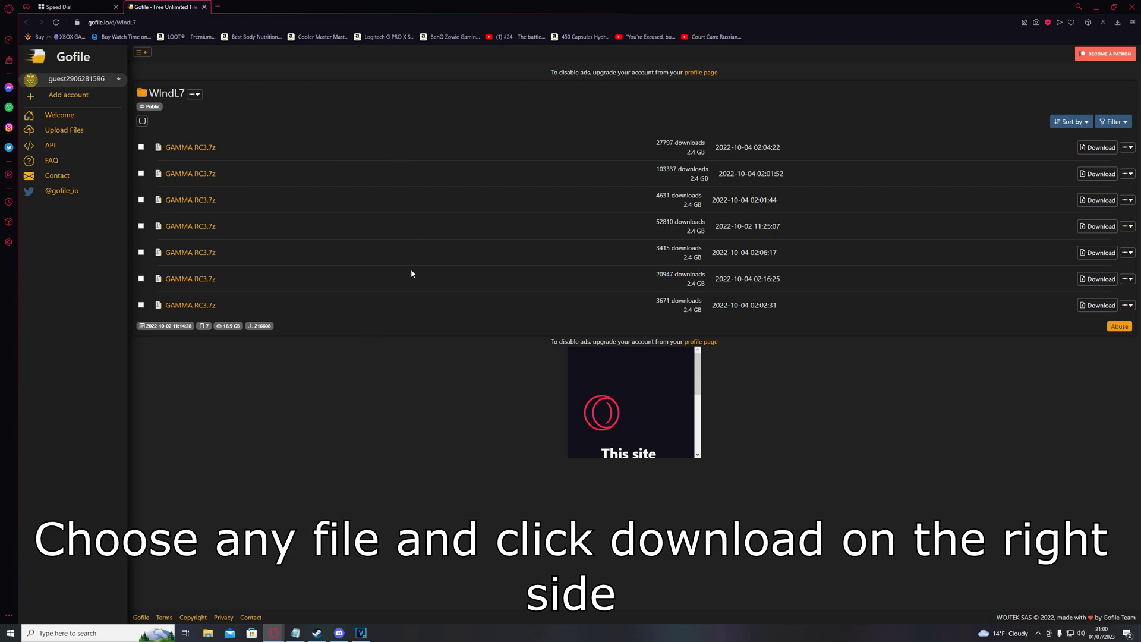
{"action": "left_click", "coordinate": [1098, 147]}
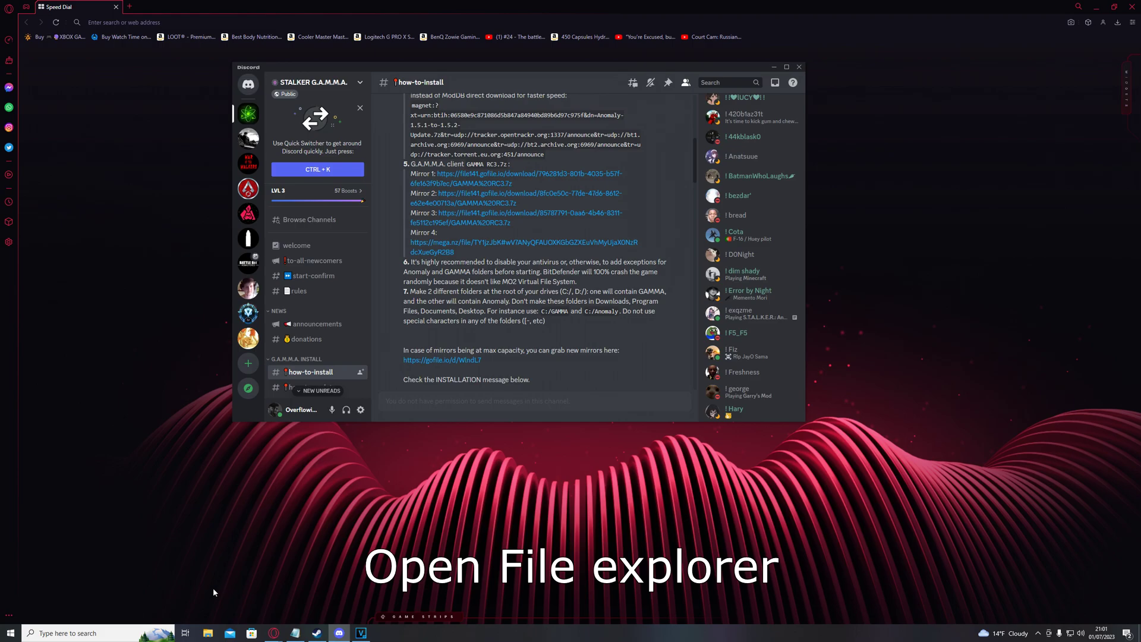
Step: In a new Explorer window on Local Disk (C:), add folders 'Anomaly' and 'gamma'
{"action": "left_click", "coordinate": [208, 633]}
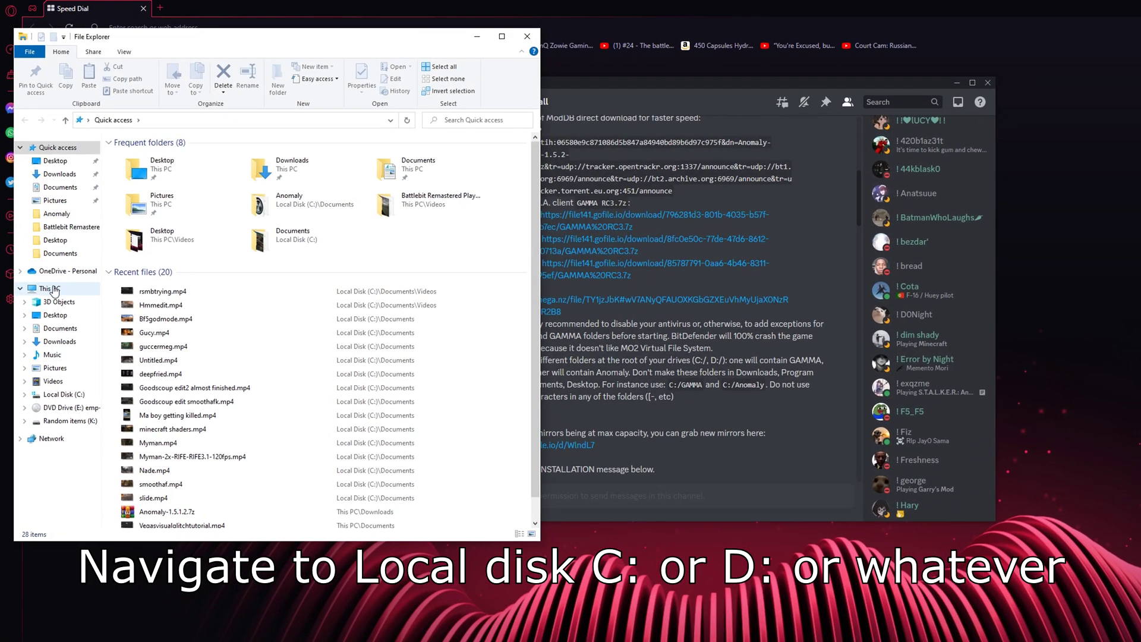
{"action": "left_click", "coordinate": [75, 395]}
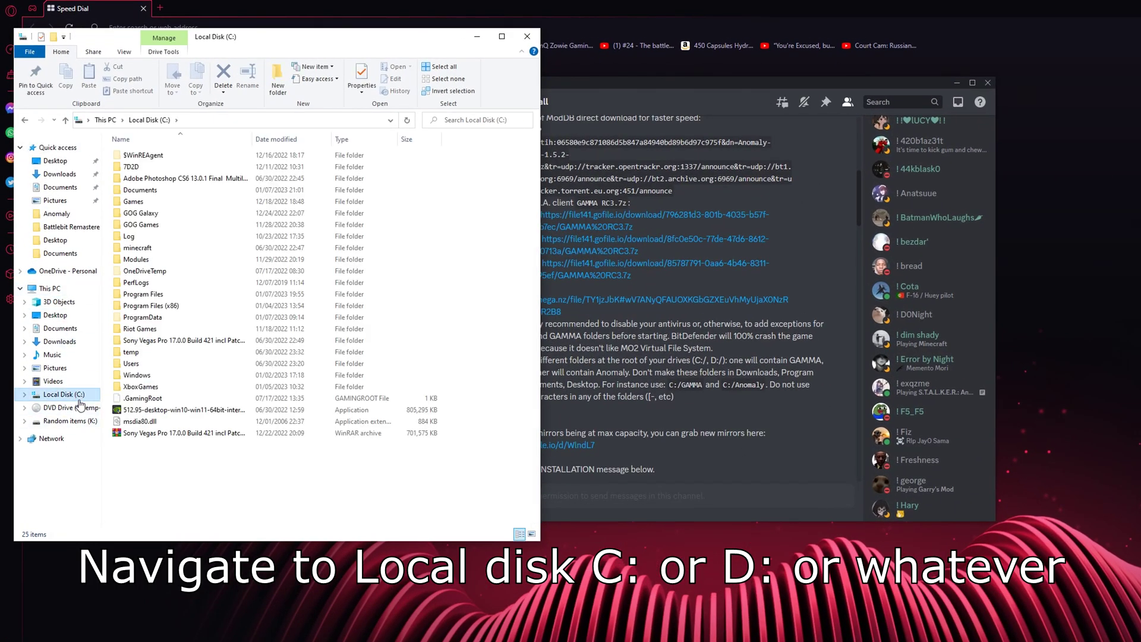
{"action": "right_click", "coordinate": [209, 487]}
{"action": "left_click", "coordinate": [351, 606]}
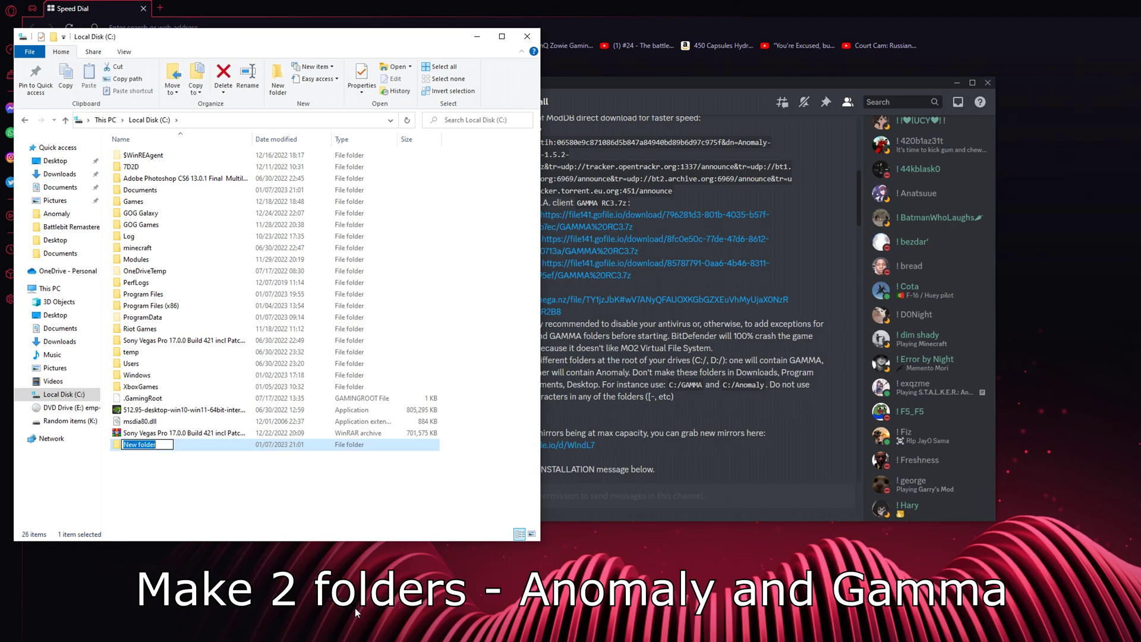
{"action": "type", "text": "Anomaly"}
{"action": "key", "text": "Return"}
{"action": "right_click", "coordinate": [224, 507]}
{"action": "mouse_move", "coordinate": [247, 622]}
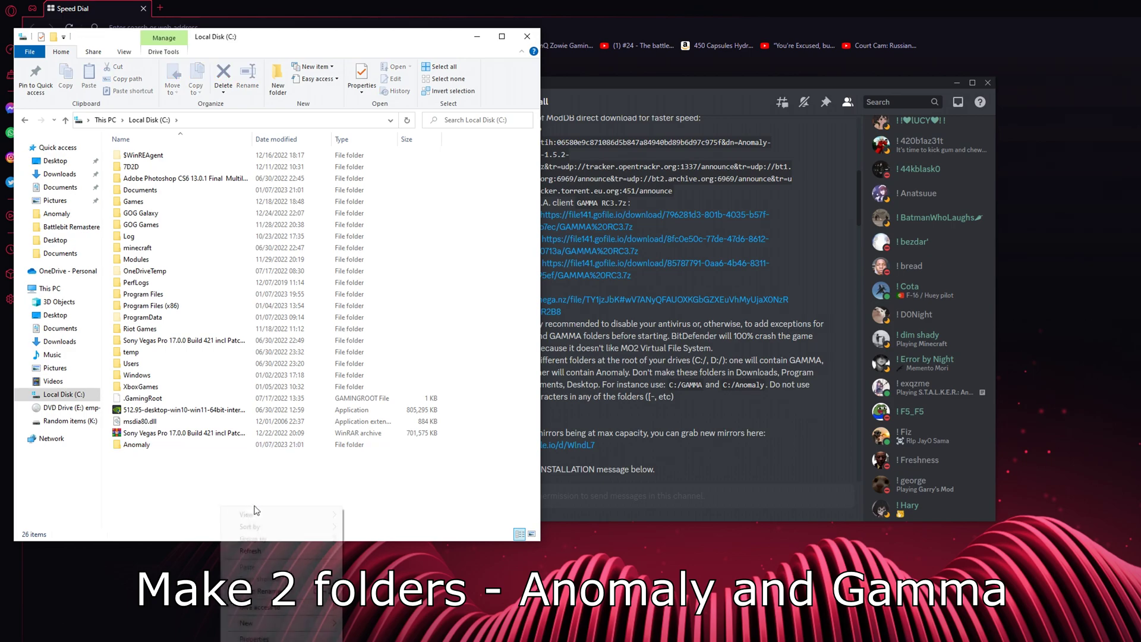
{"action": "left_click", "coordinate": [377, 631]}
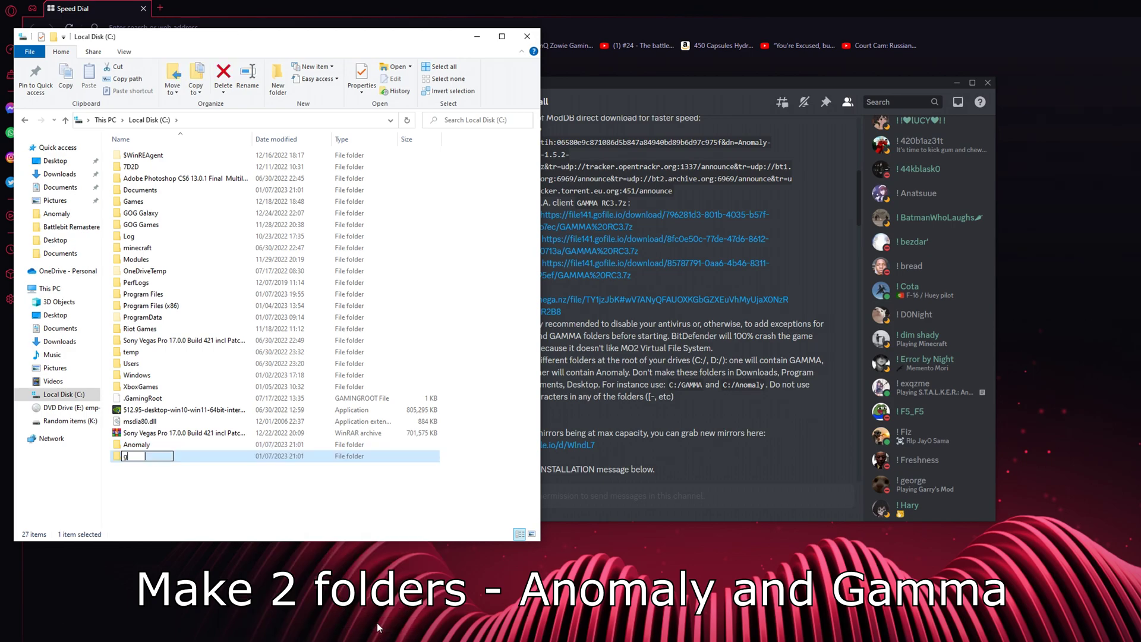
{"action": "type", "text": "gamma"}
{"action": "key", "text": "Return"}
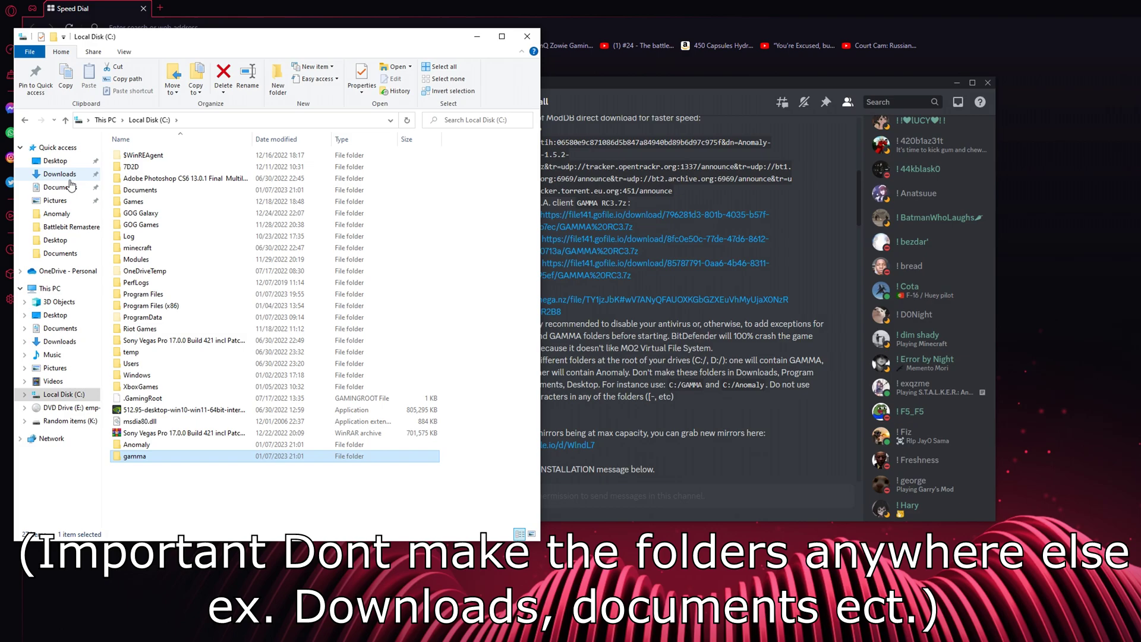
{"action": "left_click", "coordinate": [310, 491]}
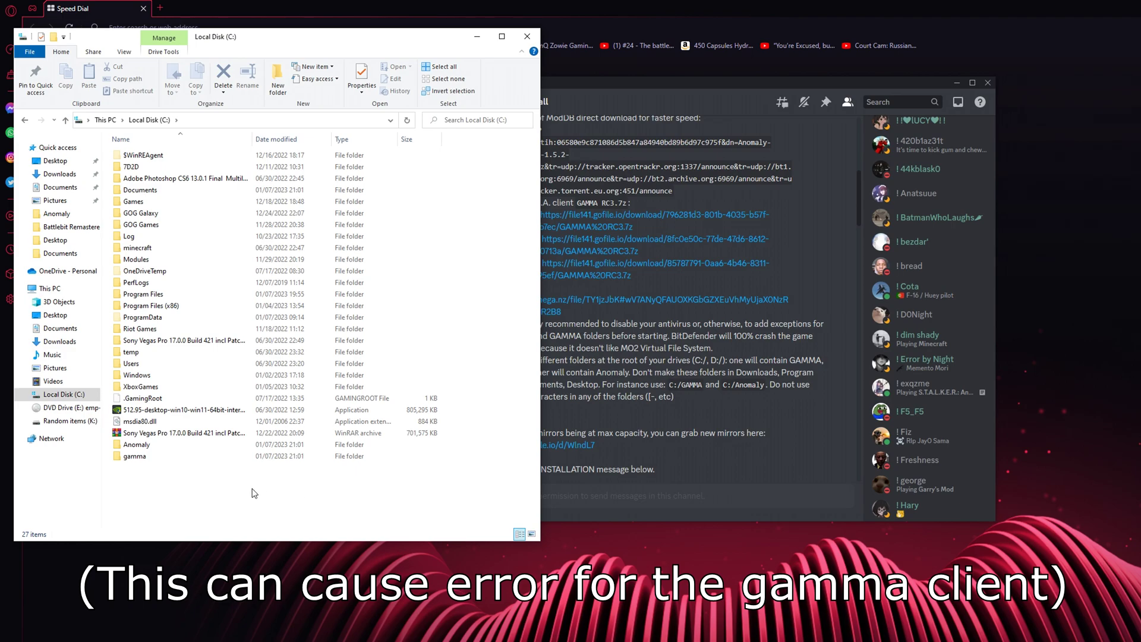
Step: Open Downloads in a separate window placed on the right side of the screen
{"action": "right_click", "coordinate": [61, 176]}
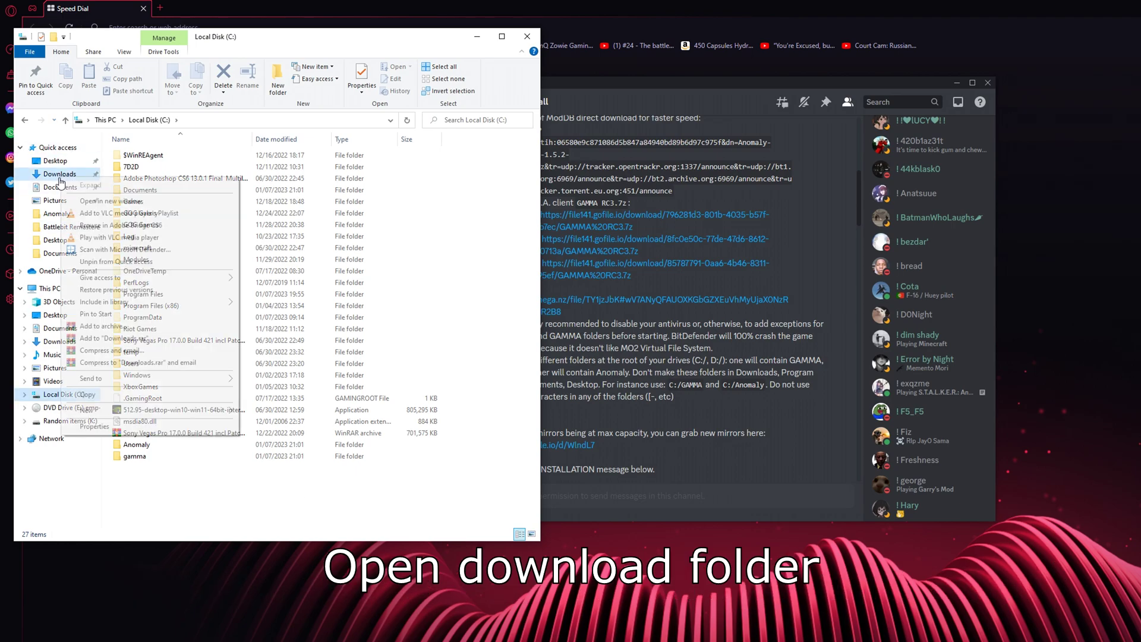
{"action": "left_click", "coordinate": [116, 201]}
{"action": "left_click_drag", "start_coordinate": [355, 67], "coordinate": [1006, 104]}
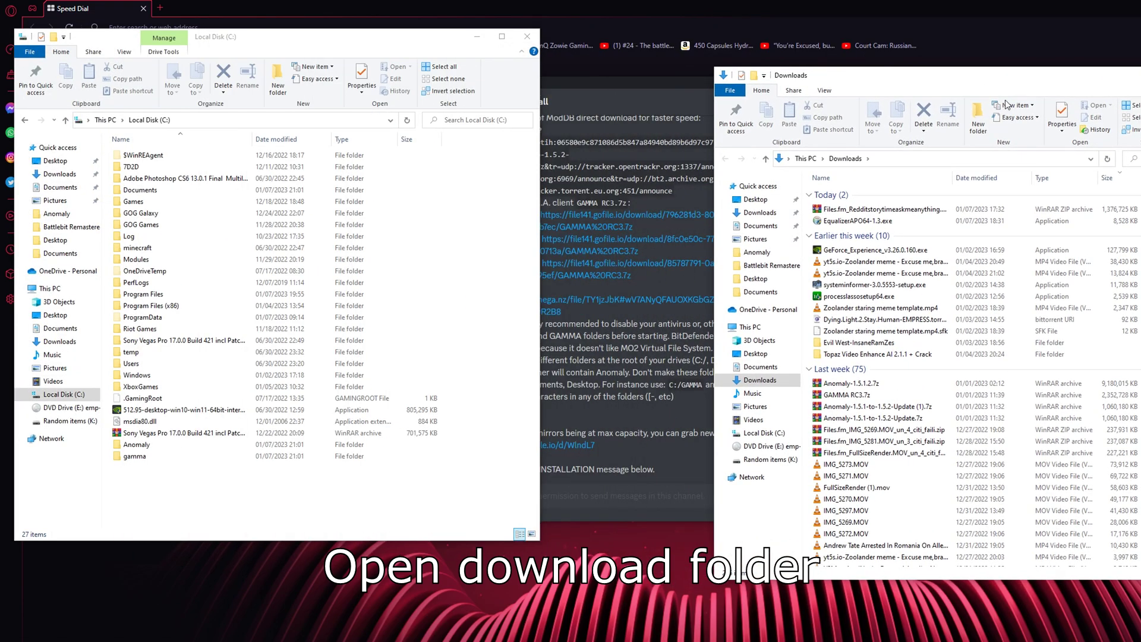
{"action": "scroll", "coordinate": [921, 385], "scroll_direction": "down", "scroll_amount": 1}
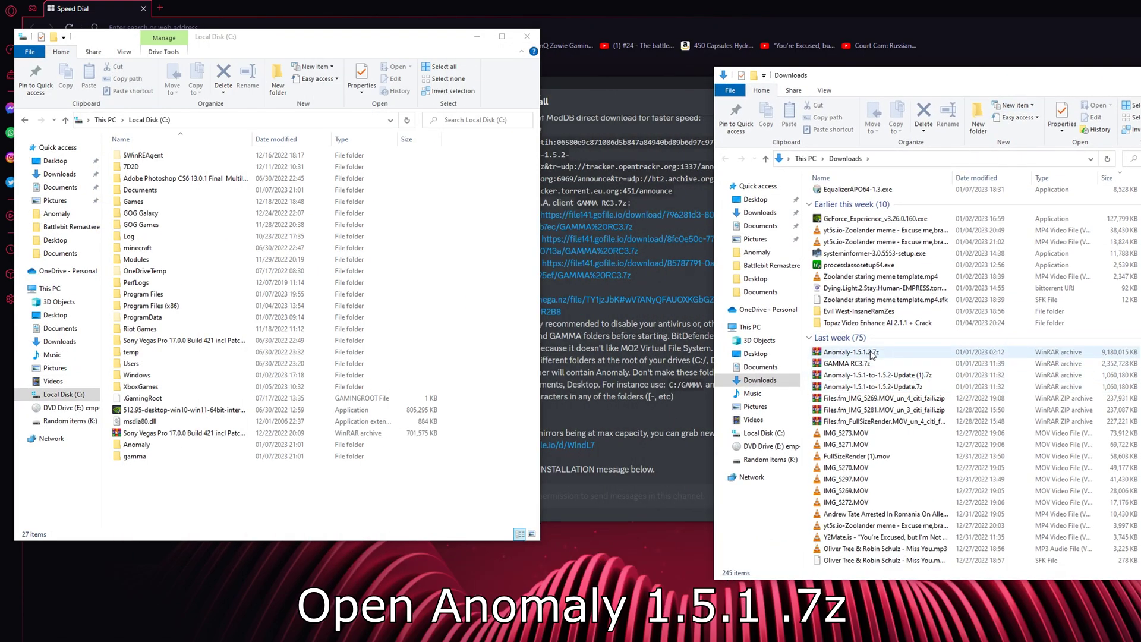
Step: Open Anomaly-1.5.1.2.7z and drag its contents into C:\Anomaly
{"action": "mouse_move", "coordinate": [851, 352]}
{"action": "double_click", "coordinate": [874, 353]}
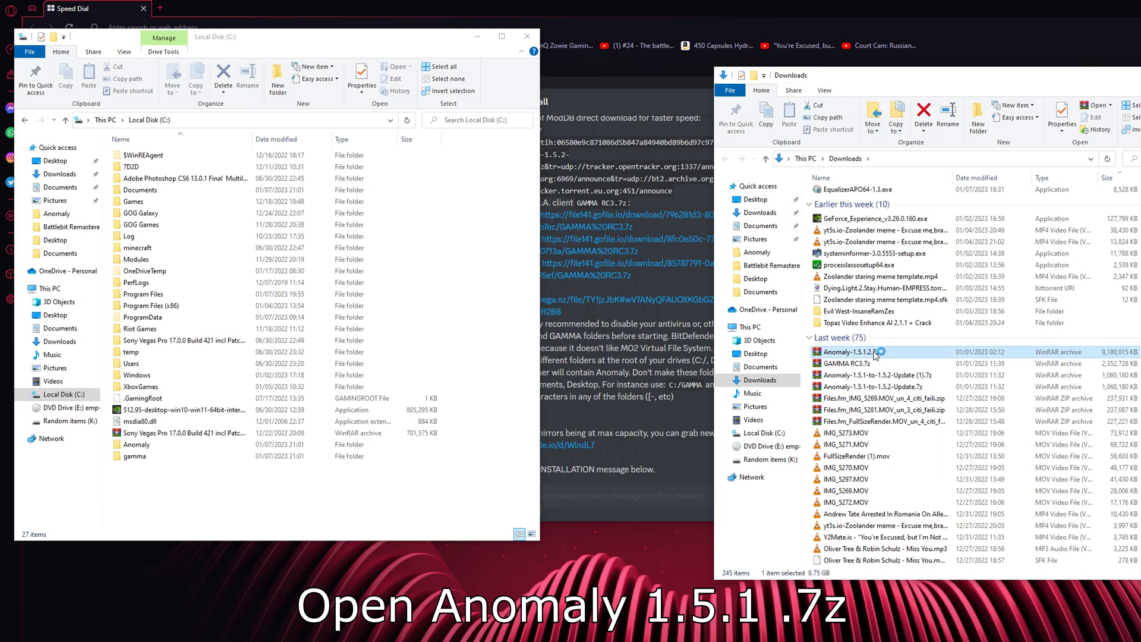
{"action": "left_click", "coordinate": [910, 211]}
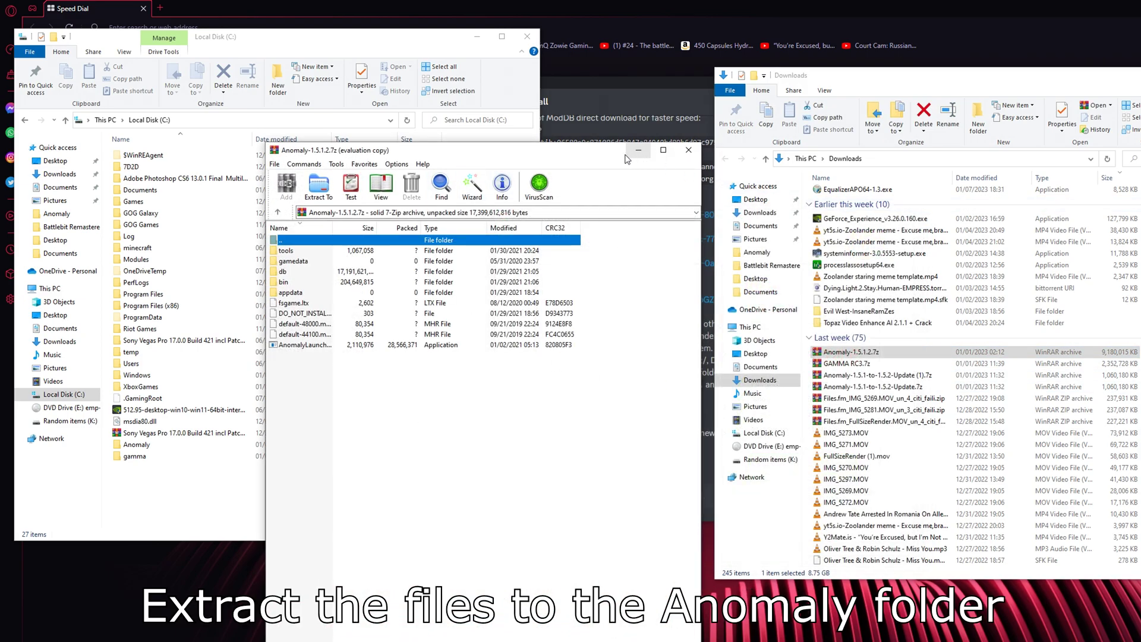
{"action": "left_click_drag", "start_coordinate": [451, 150], "coordinate": [820, 119]}
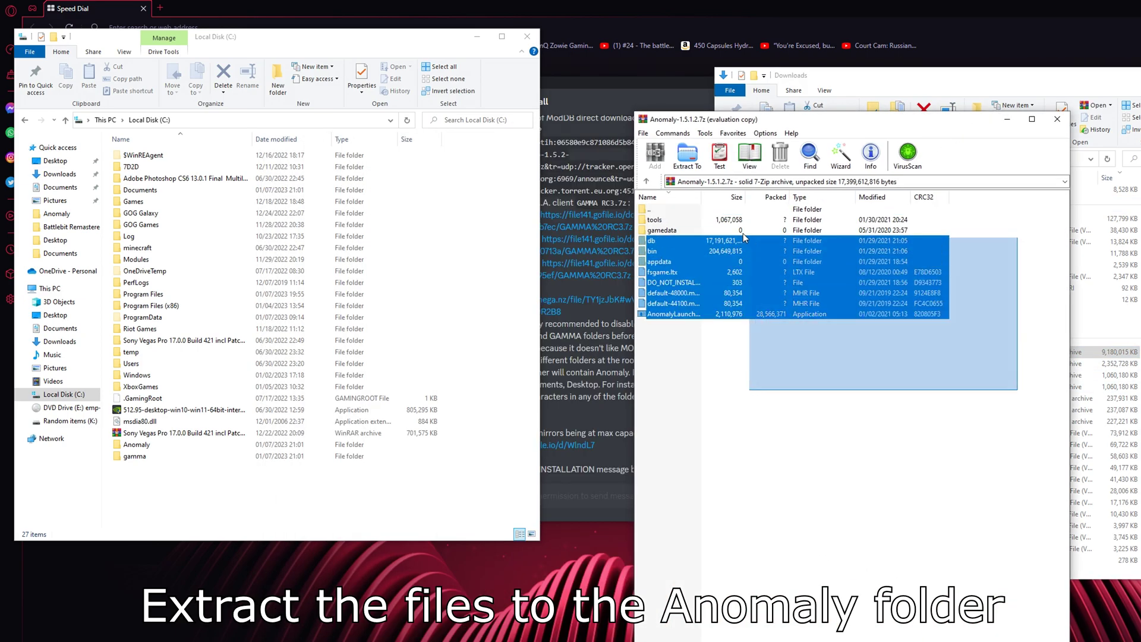
{"action": "mouse_move", "coordinate": [1020, 395]}
{"action": "left_mouse_down"}
{"action": "mouse_move", "coordinate": [681, 218]}
{"action": "mouse_move", "coordinate": [165, 253]}
{"action": "mouse_move", "coordinate": [150, 450]}
{"action": "left_mouse_up"}
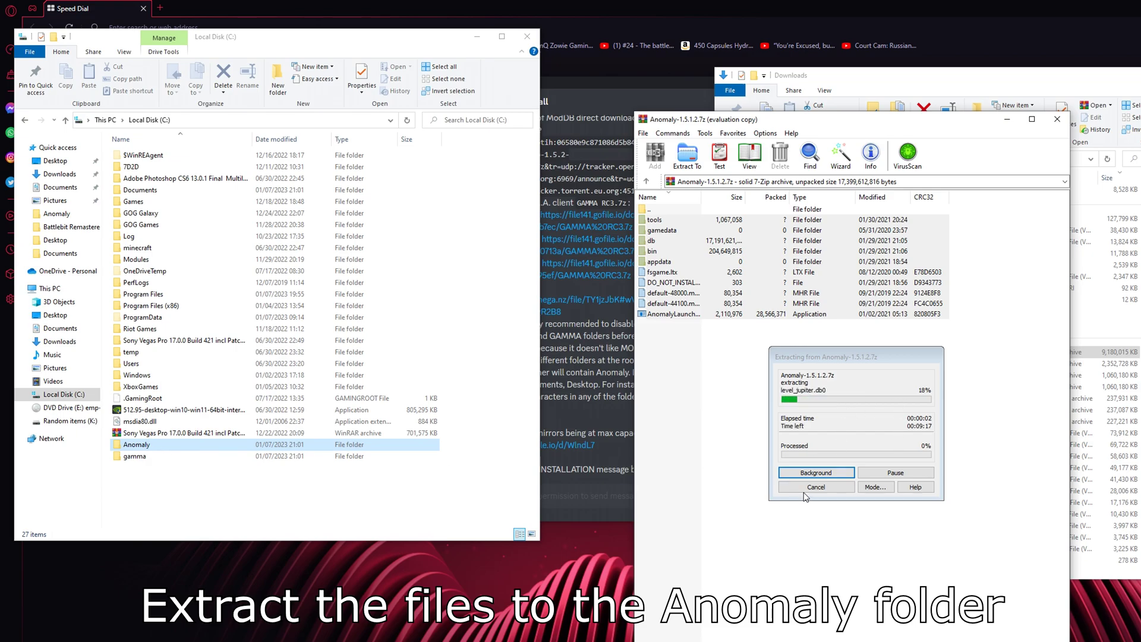
Step: Extract Anomaly-1.5.1-to-1.5.2-Update.7z into C:\Anomaly, replacing the existing files
{"action": "left_click", "coordinate": [1057, 120]}
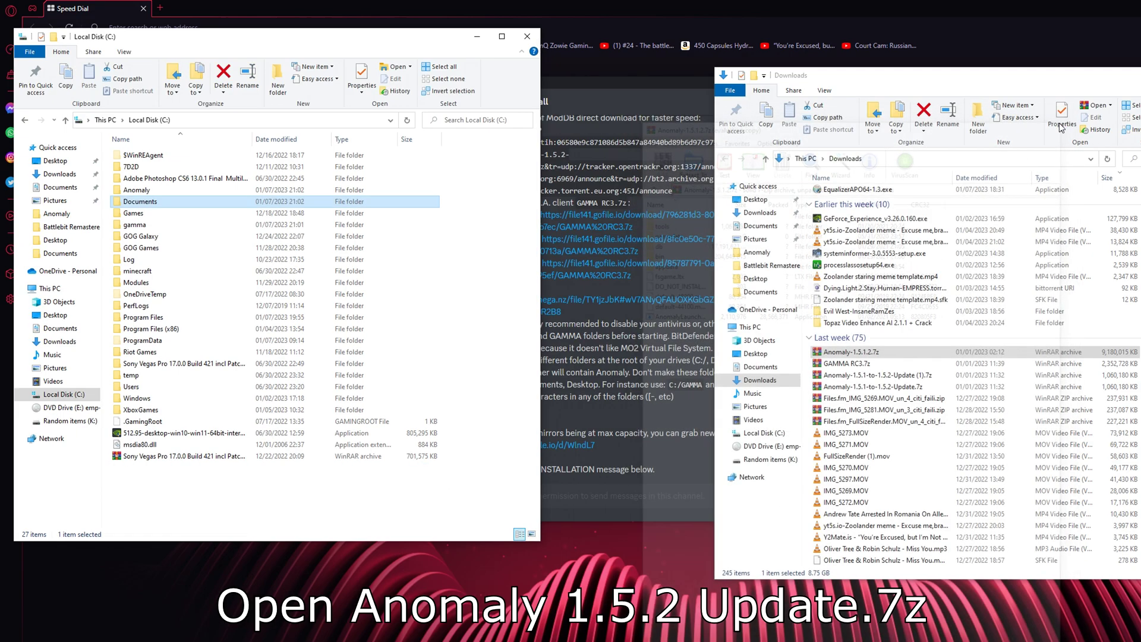
{"action": "double_click", "coordinate": [894, 386]}
{"action": "left_click_drag", "start_coordinate": [978, 323], "coordinate": [800, 234]}
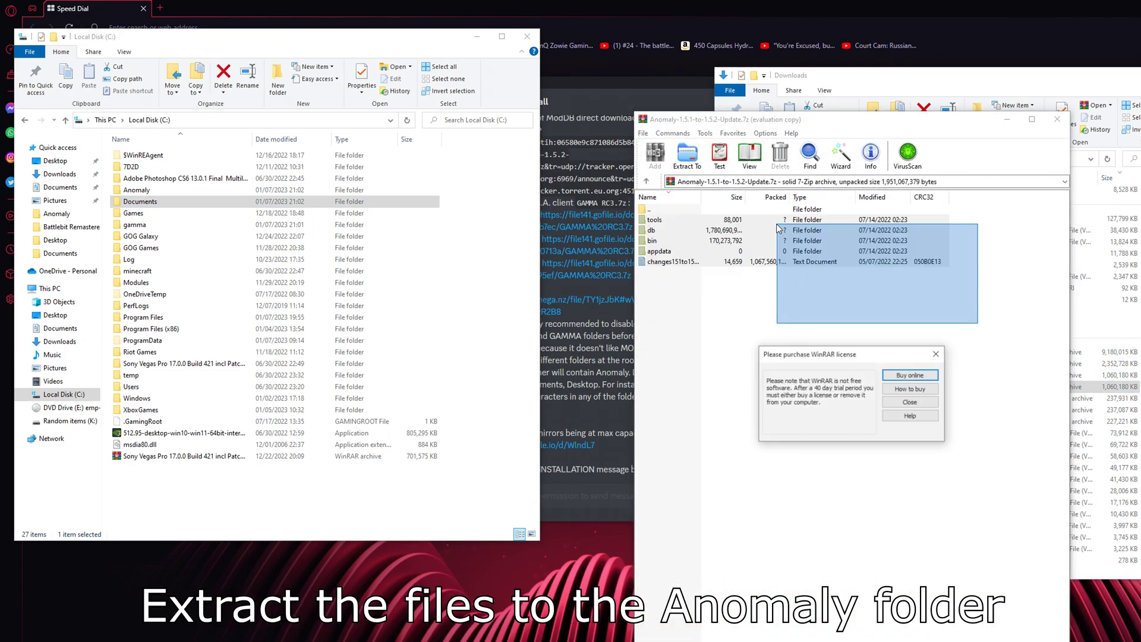
{"action": "left_click", "coordinate": [932, 380]}
{"action": "mouse_move", "coordinate": [970, 322]}
{"action": "left_mouse_down"}
{"action": "mouse_move", "coordinate": [757, 220]}
{"action": "mouse_move", "coordinate": [150, 423]}
{"action": "mouse_move", "coordinate": [149, 190]}
{"action": "left_mouse_up"}
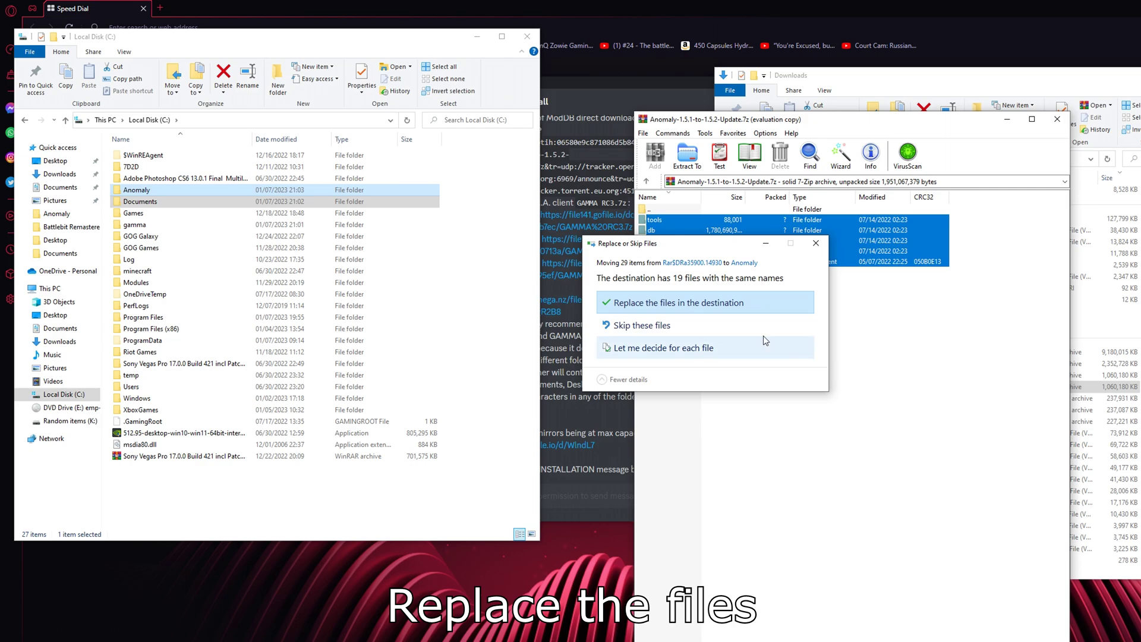
{"action": "left_click", "coordinate": [718, 307]}
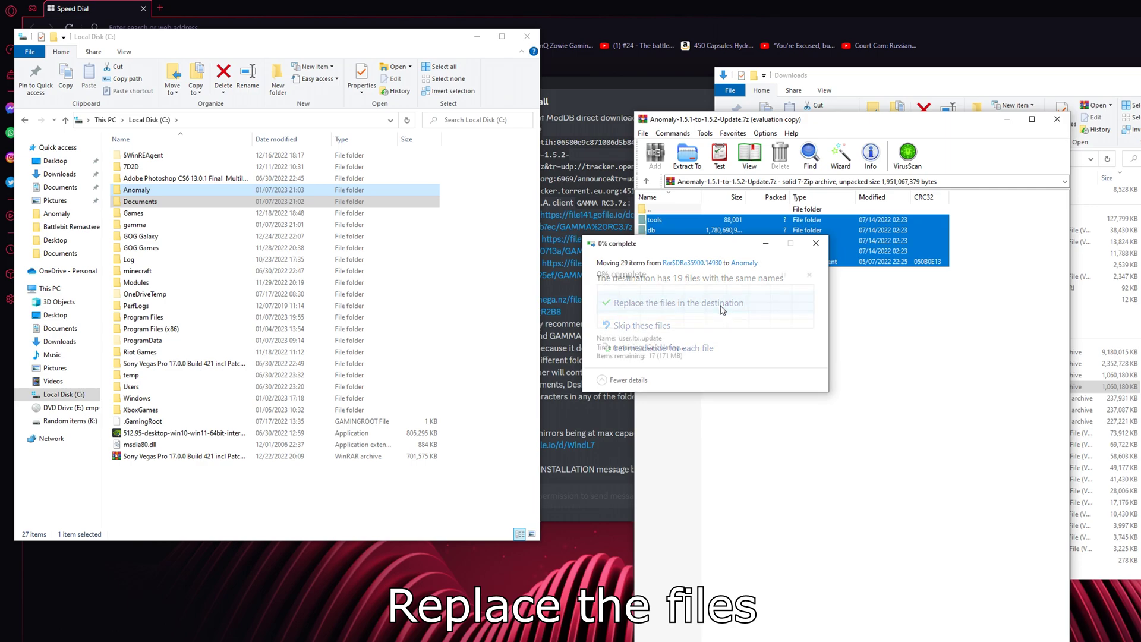
{"action": "left_click", "coordinate": [1057, 119]}
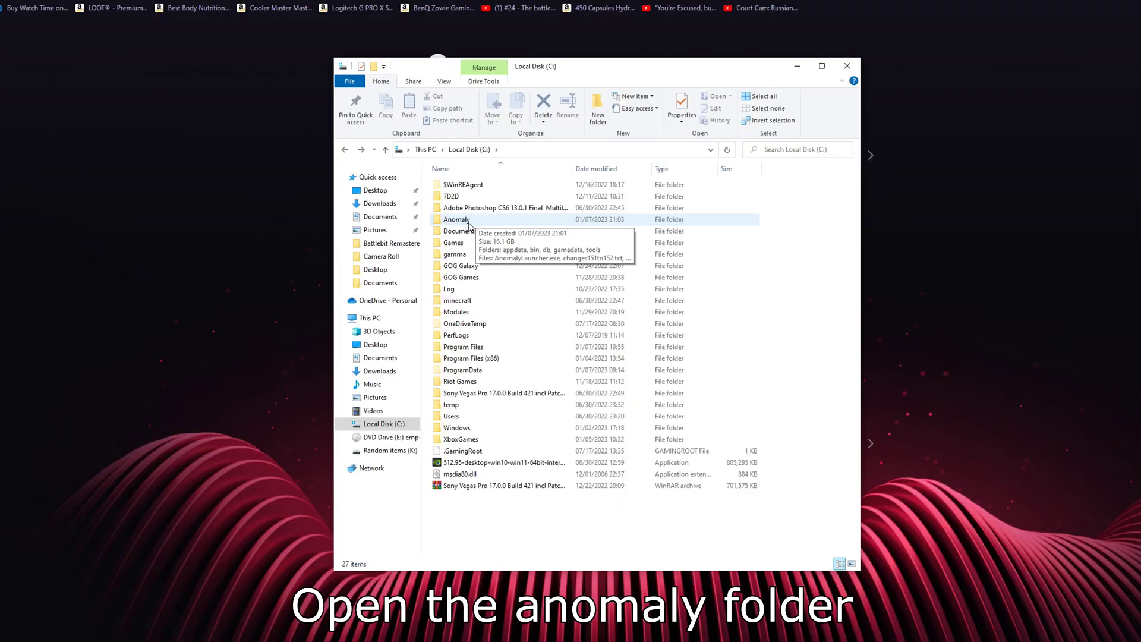
Step: Run AnomalyLauncher.exe from C:\Anomaly, play the game once, then exit to Windows
{"action": "double_click", "coordinate": [467, 220]}
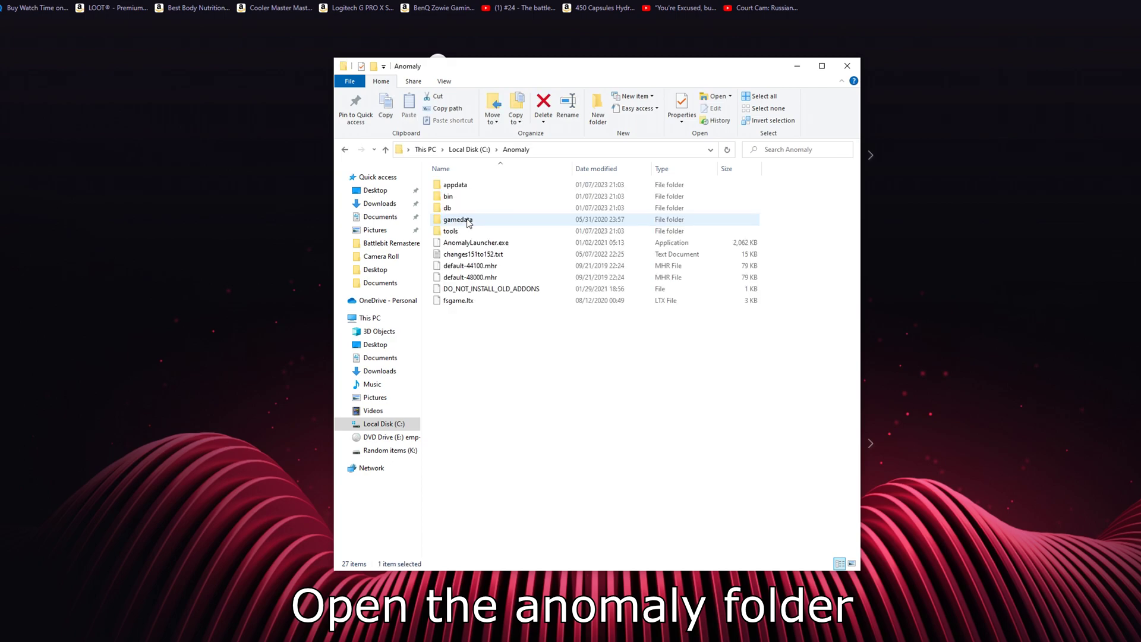
{"action": "left_click", "coordinate": [473, 243]}
{"action": "right_click", "coordinate": [473, 245]}
{"action": "left_click", "coordinate": [478, 250]}
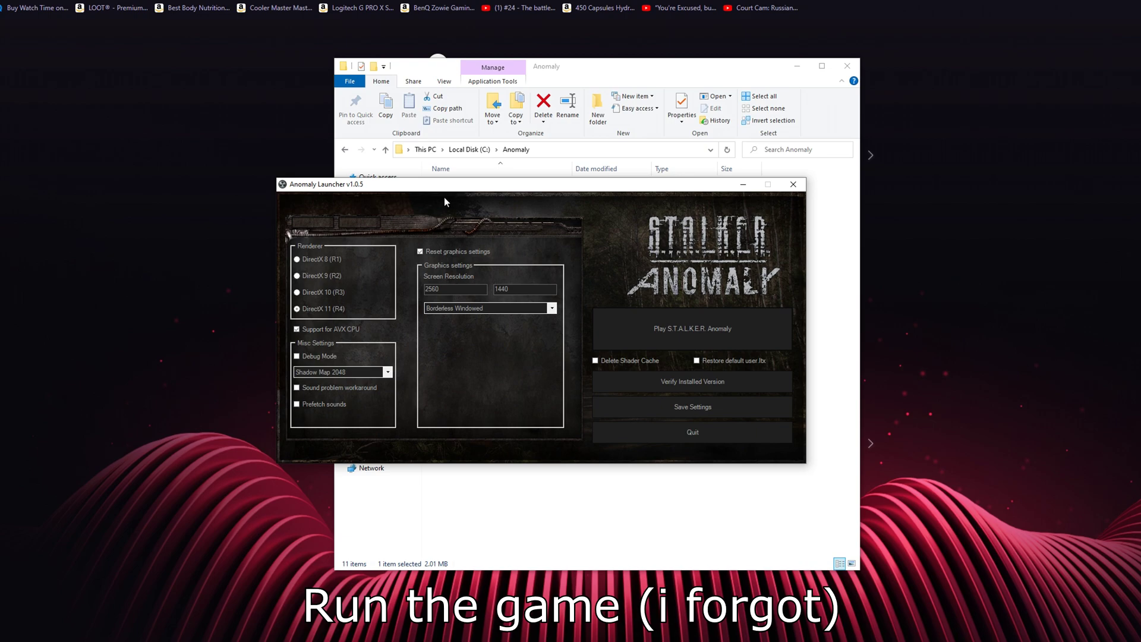
{"action": "left_click", "coordinate": [705, 332]}
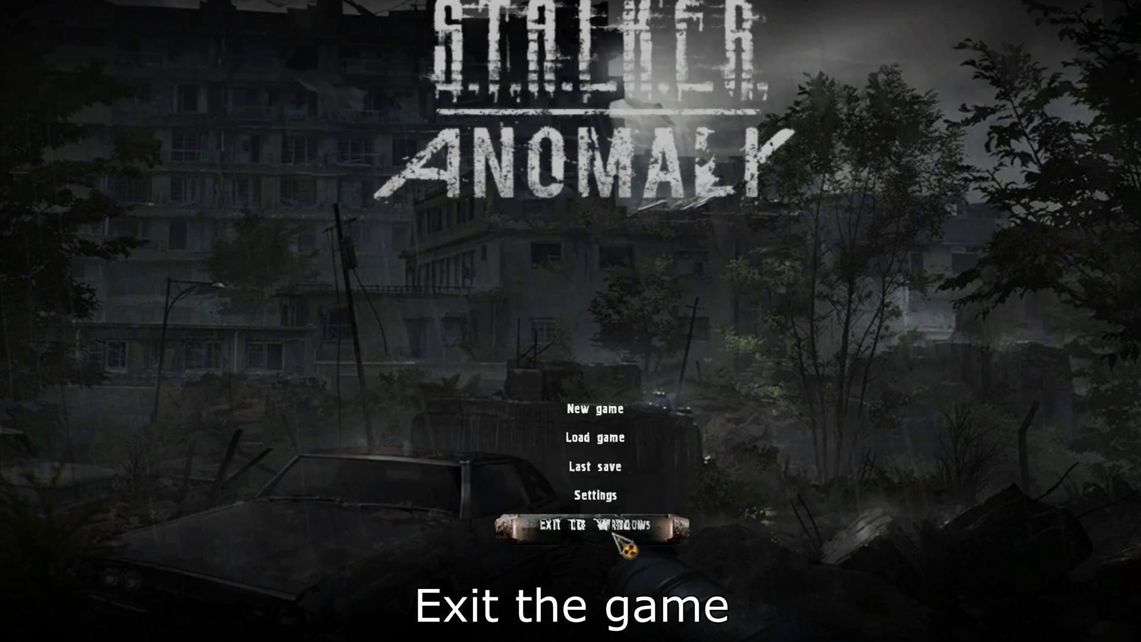
{"action": "left_click", "coordinate": [618, 535]}
{"action": "left_click", "coordinate": [546, 460]}
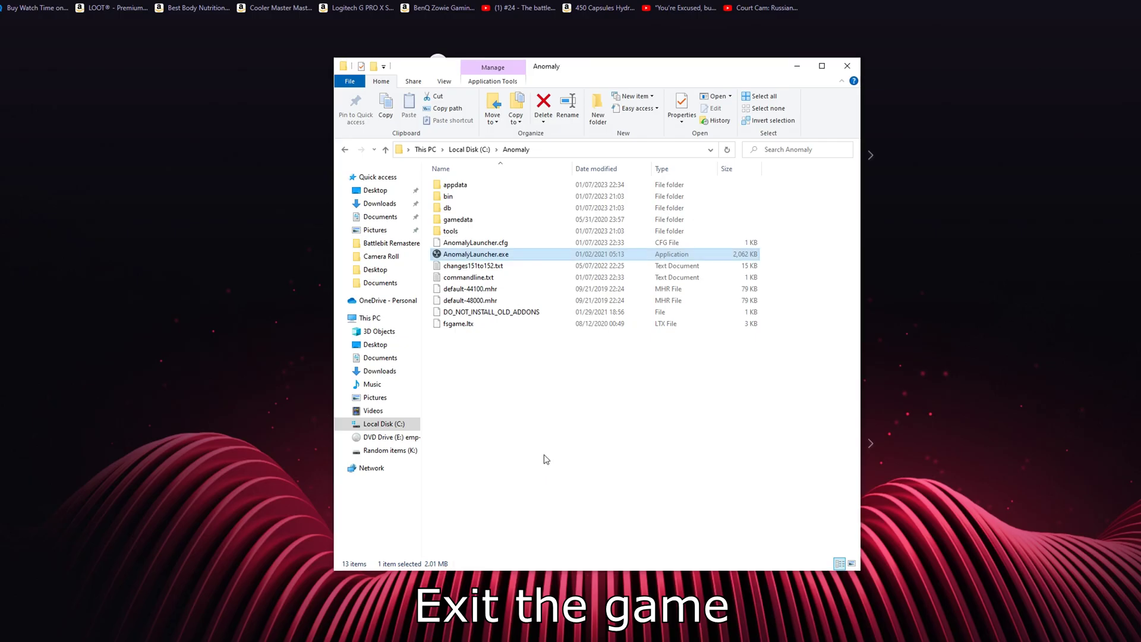
Step: Open GAMMA RC3.7z from Downloads and drag all its files into C:\gamma
{"action": "left_click", "coordinate": [345, 149]}
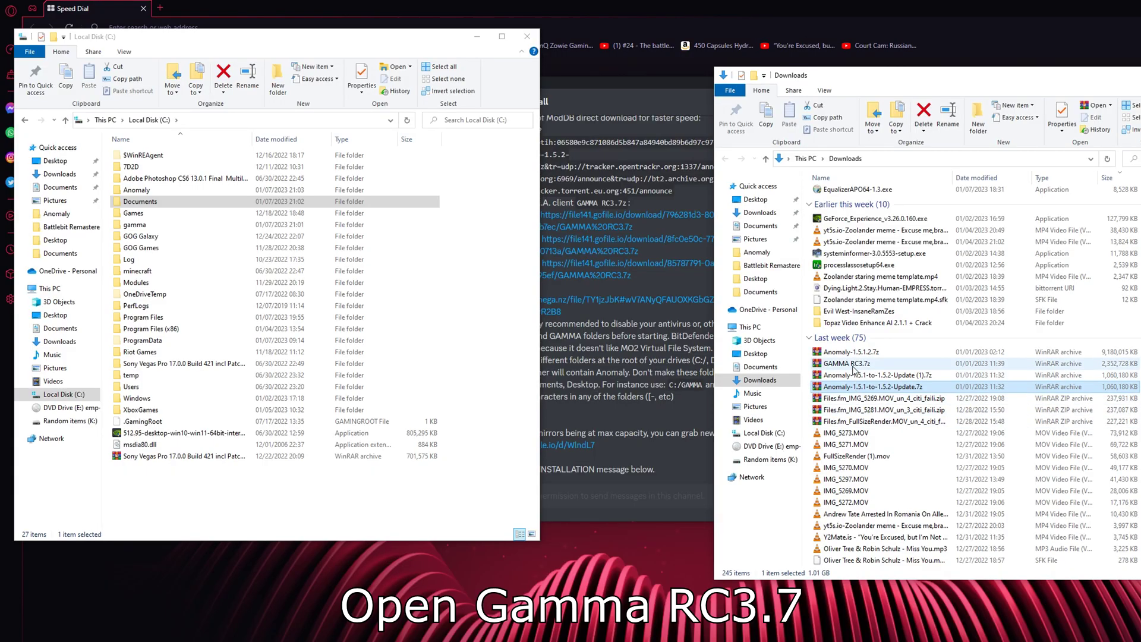
{"action": "double_click", "coordinate": [851, 364]}
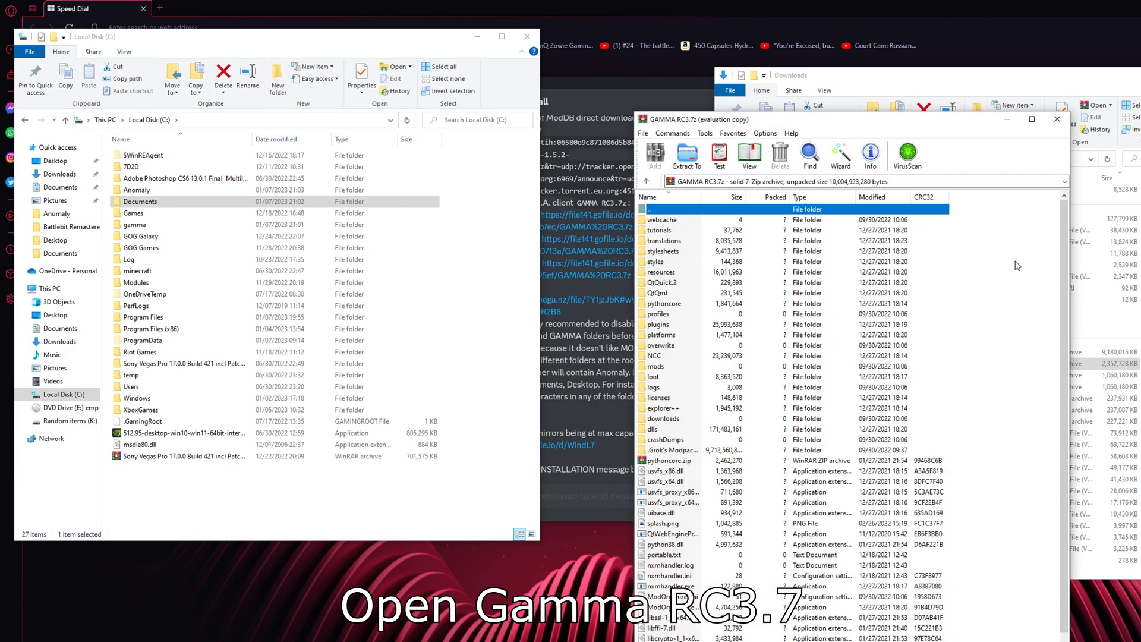
{"action": "left_click", "coordinate": [940, 357]}
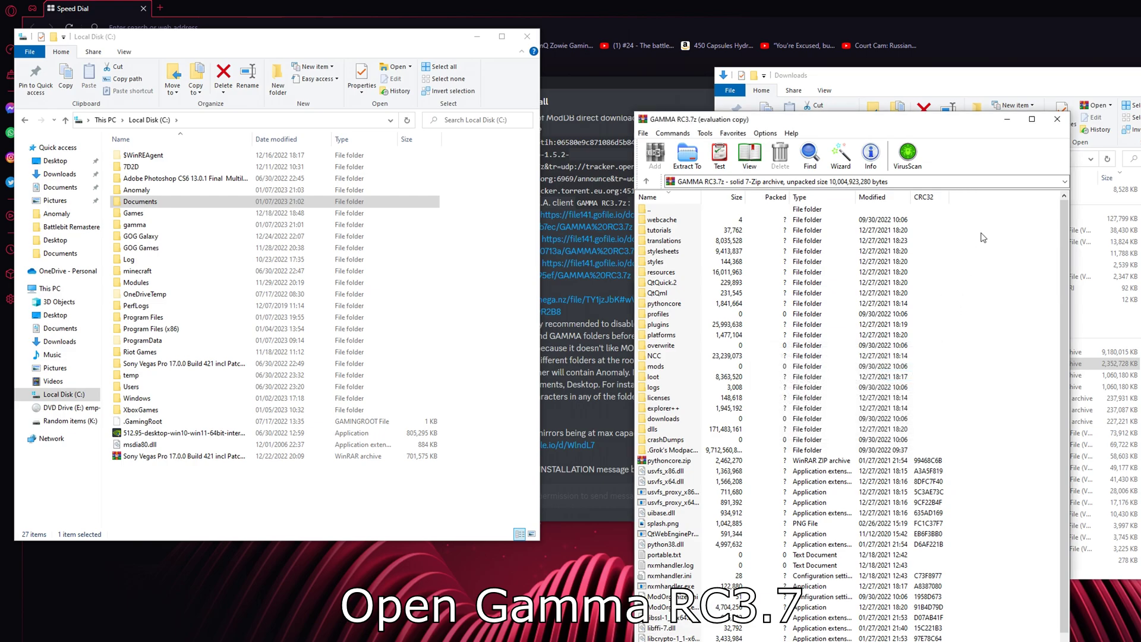
{"action": "left_click_drag", "start_coordinate": [986, 225], "coordinate": [743, 639]}
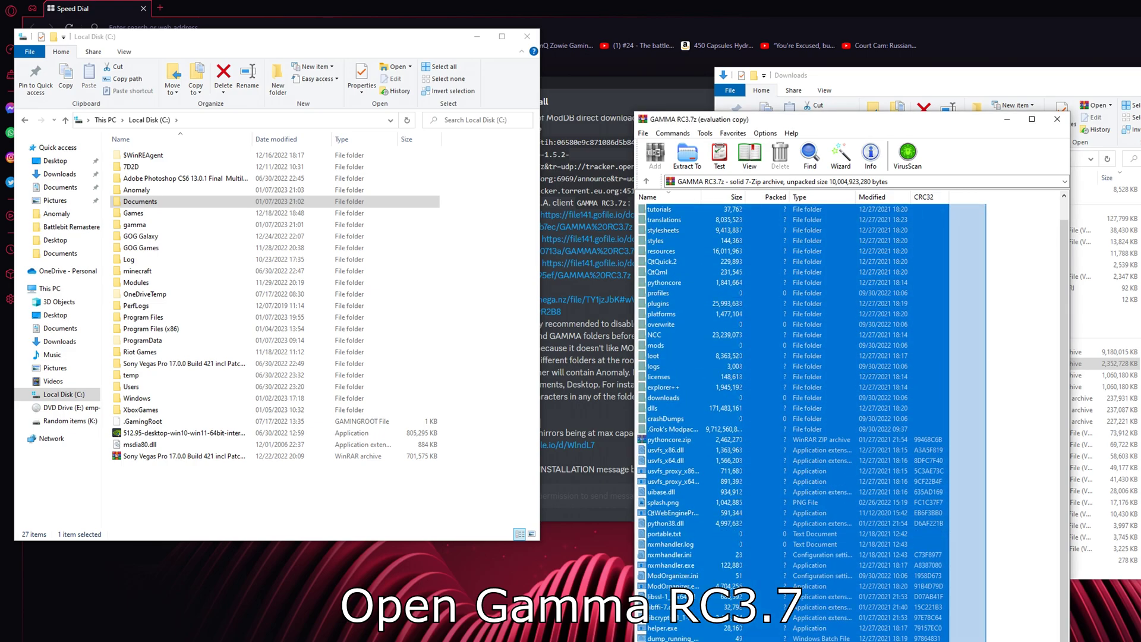
{"action": "mouse_move", "coordinate": [758, 374]}
{"action": "left_mouse_down"}
{"action": "mouse_move", "coordinate": [477, 375]}
{"action": "mouse_move", "coordinate": [136, 225]}
{"action": "left_mouse_up"}
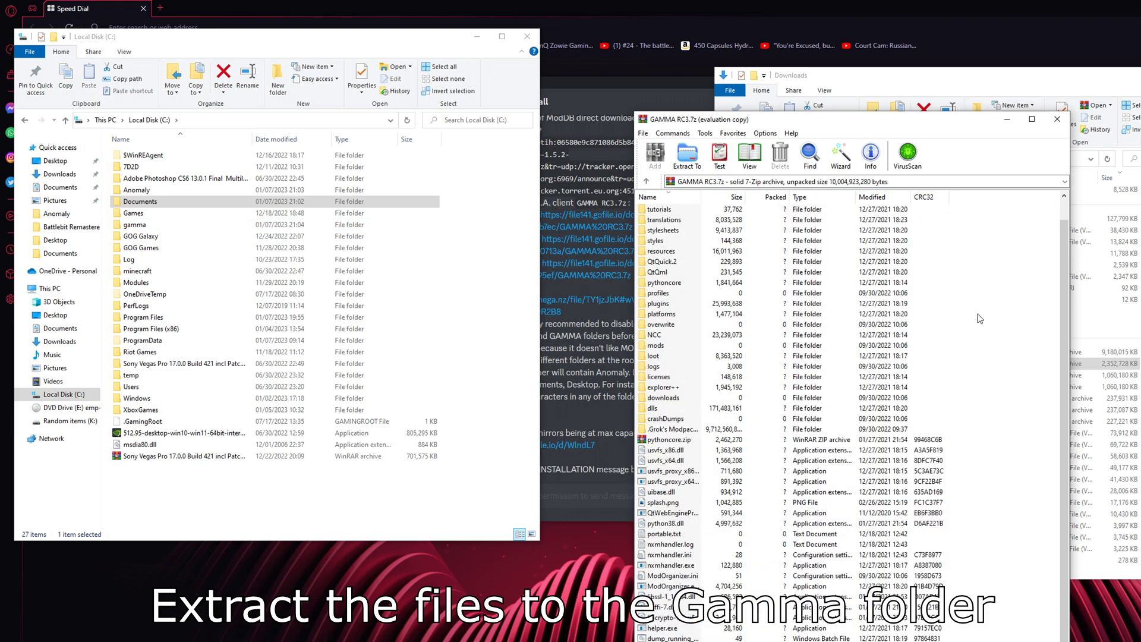
Step: Run G.A.M.M.A. Installer.exe in C:\gamma\.Grok's Modpack Installer as administrator, accepting UAC
{"action": "left_click", "coordinate": [1057, 119]}
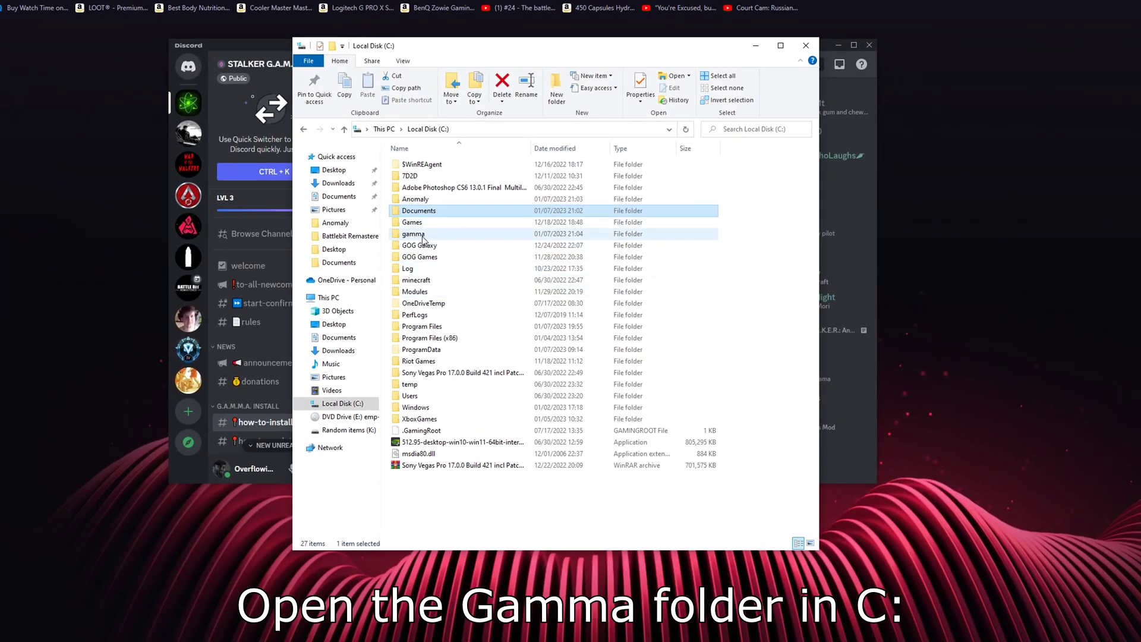
{"action": "double_click", "coordinate": [423, 239]}
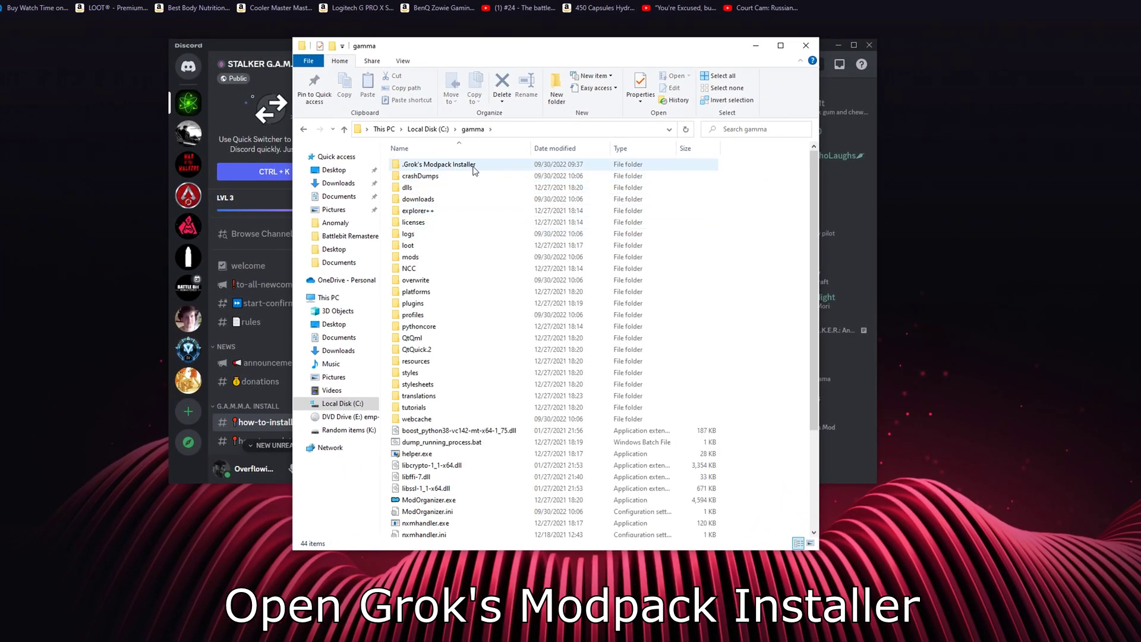
{"action": "double_click", "coordinate": [483, 168]}
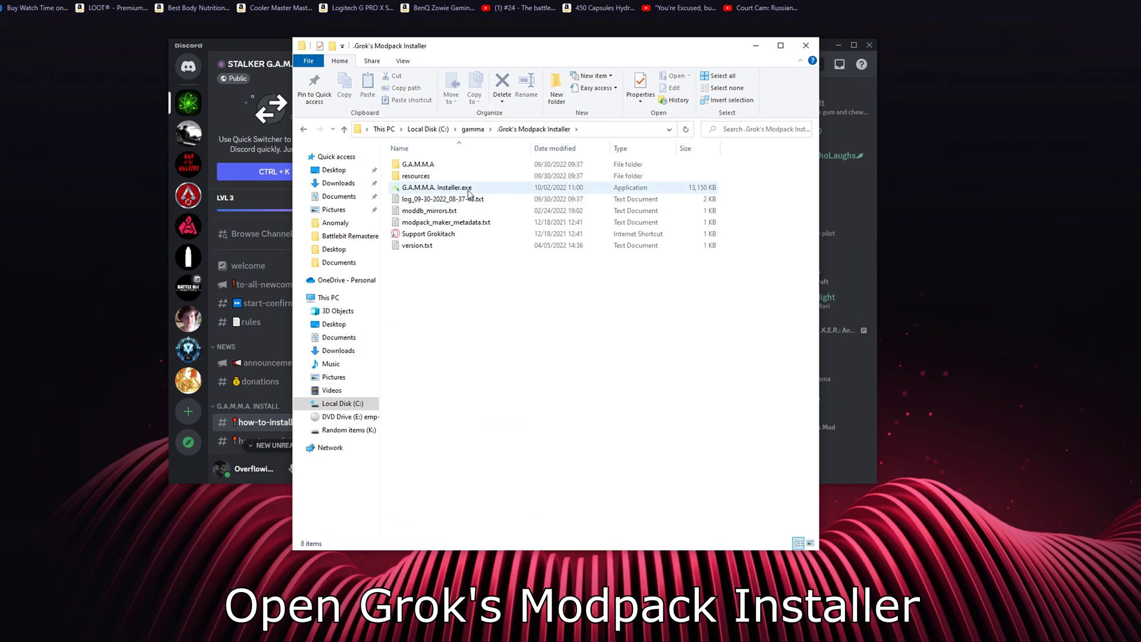
{"action": "left_click", "coordinate": [468, 189]}
{"action": "double_click", "coordinate": [468, 190]}
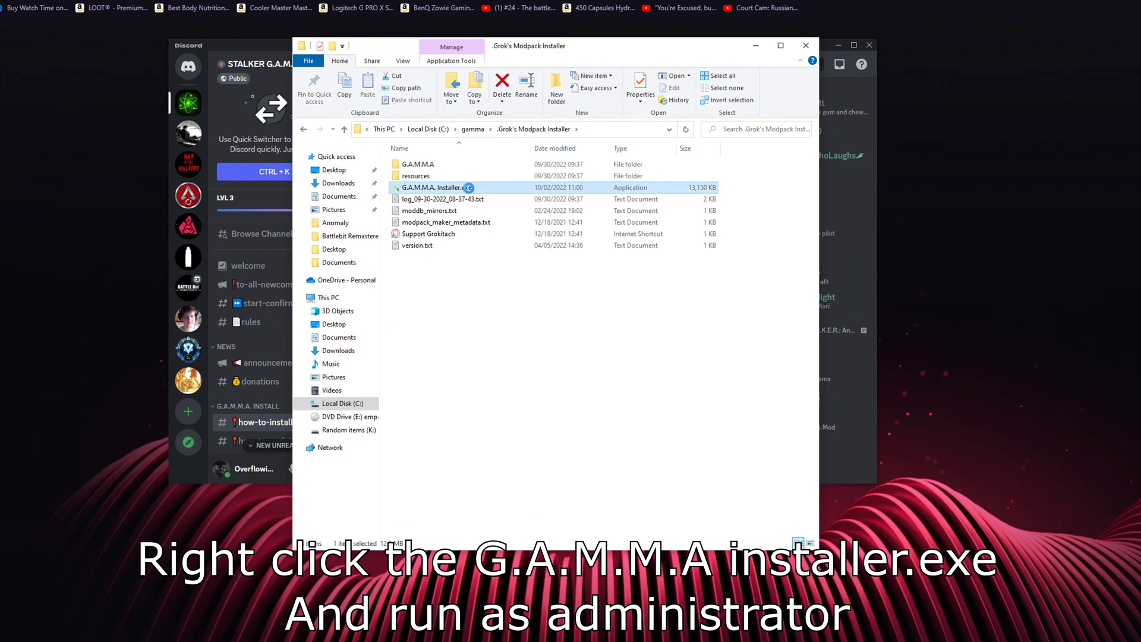
{"action": "right_click", "coordinate": [466, 188]}
{"action": "left_click", "coordinate": [491, 208]}
{"action": "left_click", "coordinate": [556, 438]}
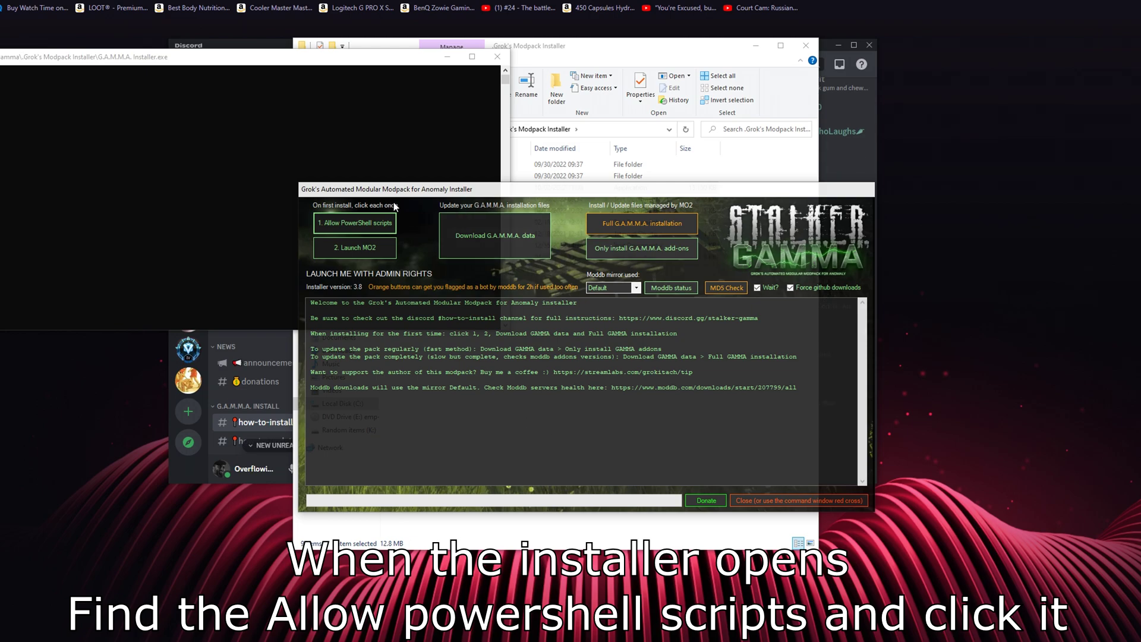
Step: Run installer step 1 'Allow PowerShell scripts' and step 2 'Launch MO2'
{"action": "left_click", "coordinate": [386, 222]}
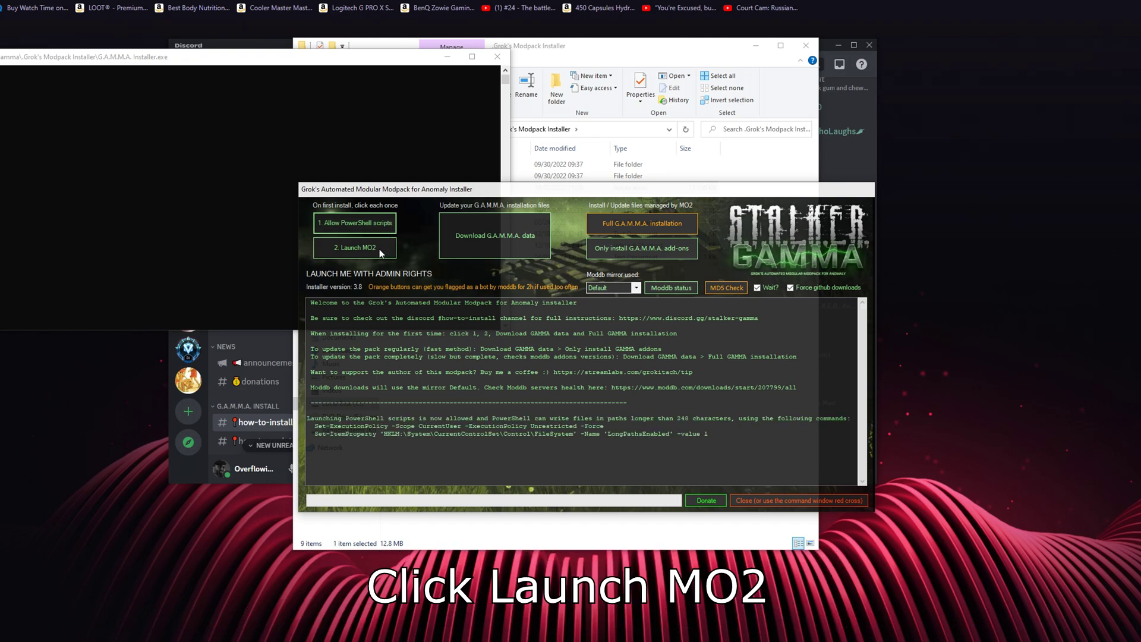
{"action": "left_click", "coordinate": [380, 250]}
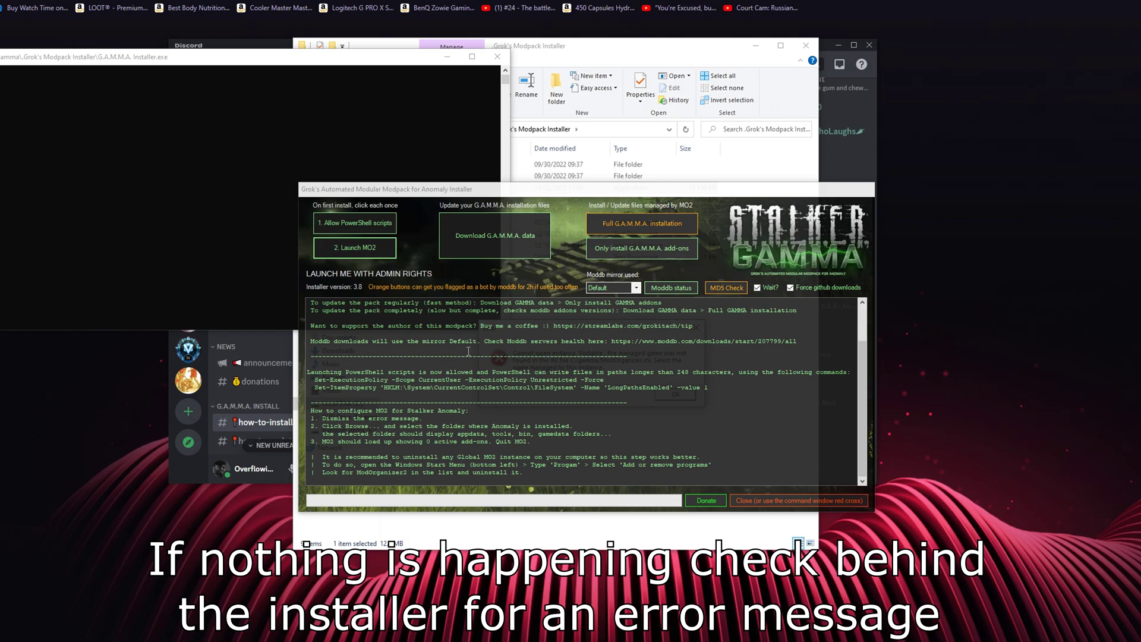
Step: Dismiss Mod Organizer 2's missing-game error
{"action": "left_click_drag", "start_coordinate": [419, 196], "coordinate": [648, 110]}
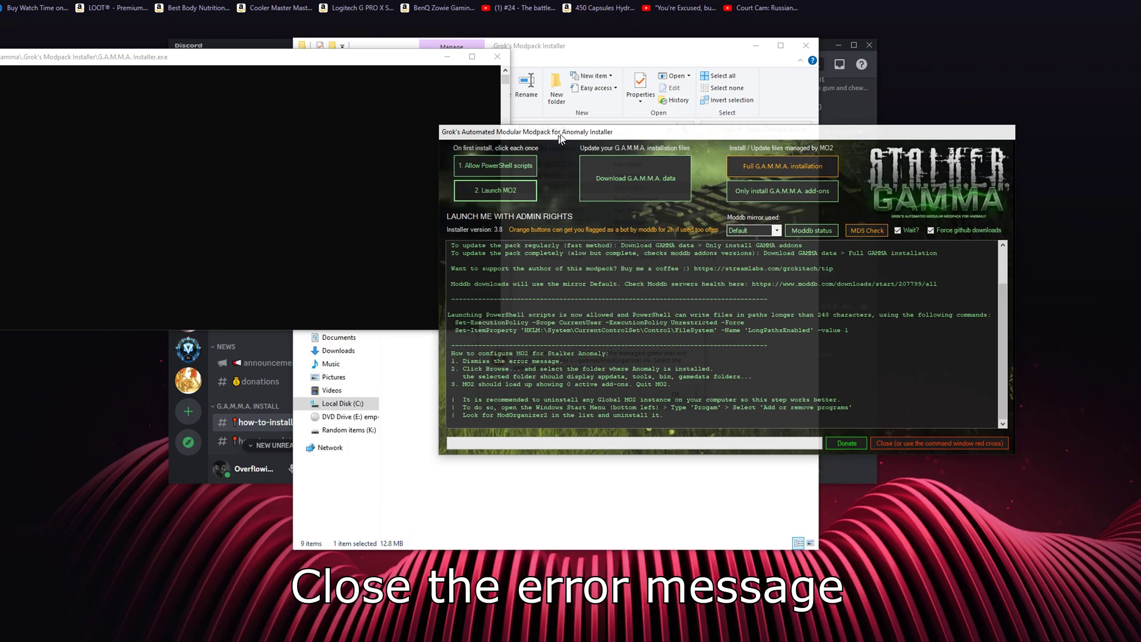
{"action": "left_click_drag", "start_coordinate": [514, 327], "coordinate": [213, 194]}
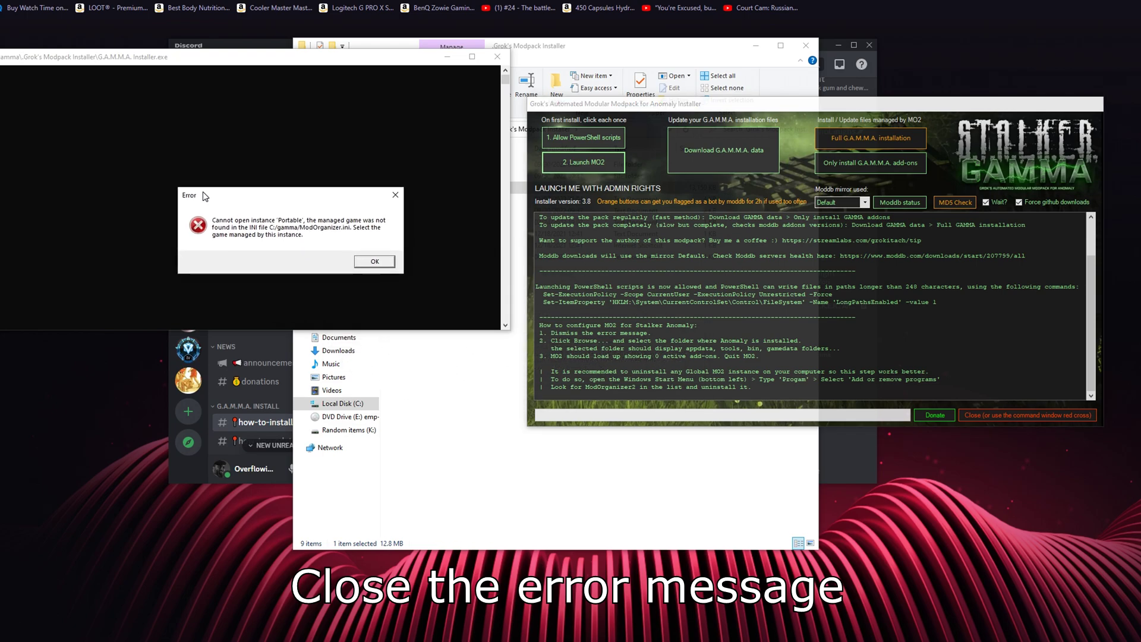
{"action": "left_click", "coordinate": [371, 263]}
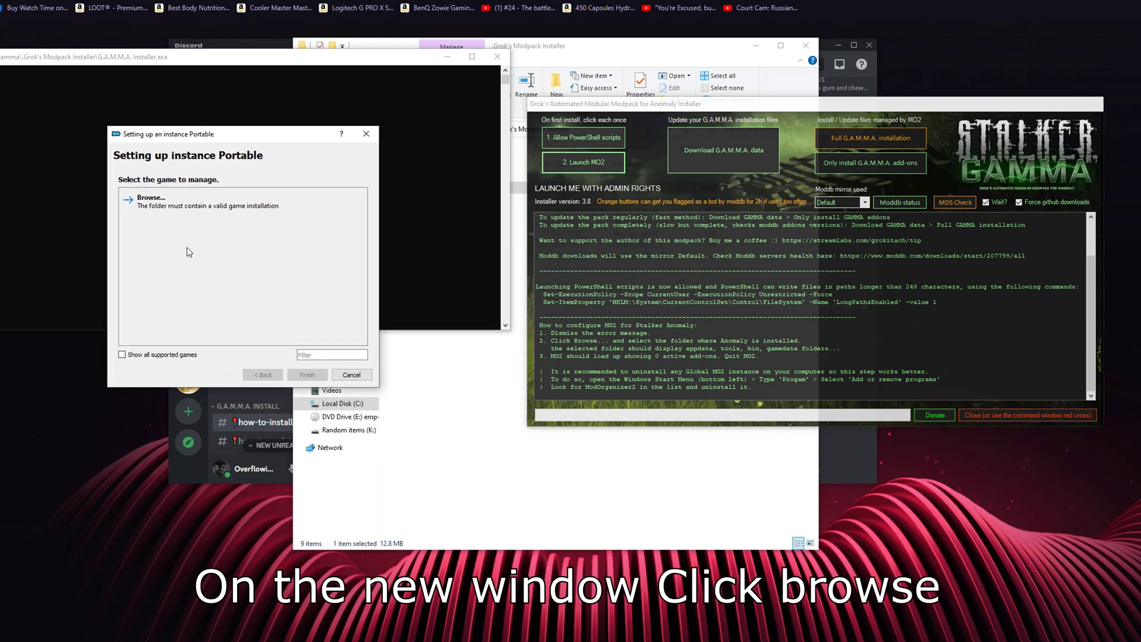
Step: Browse to C:\Anomaly and select it as the game installation folder
{"action": "left_click", "coordinate": [182, 207]}
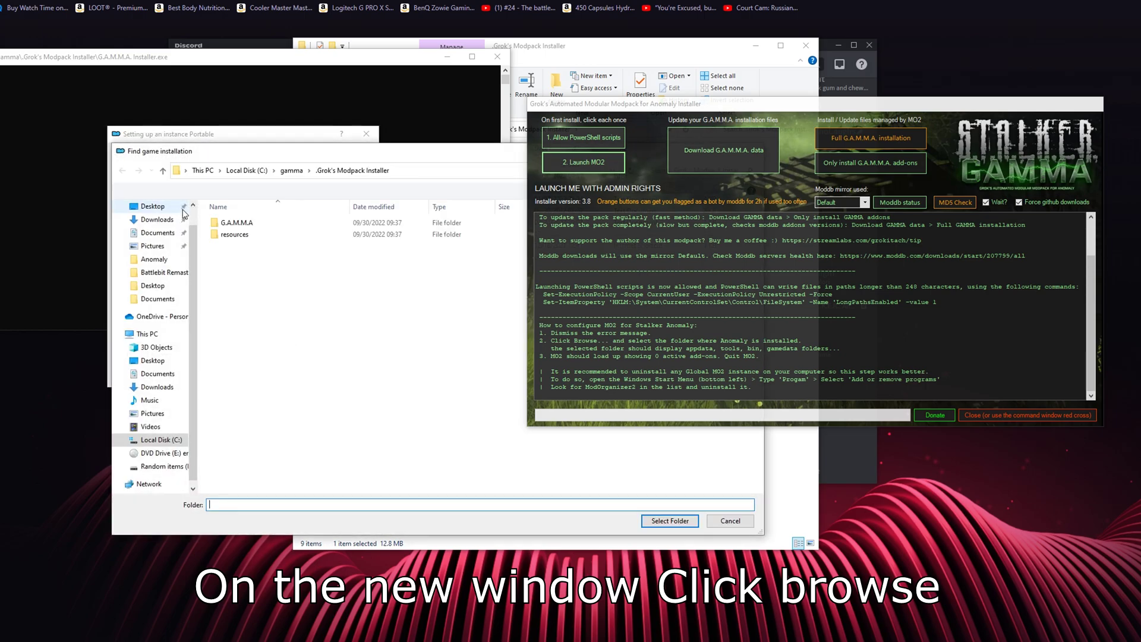
{"action": "left_click_drag", "start_coordinate": [221, 147], "coordinate": [131, 138]}
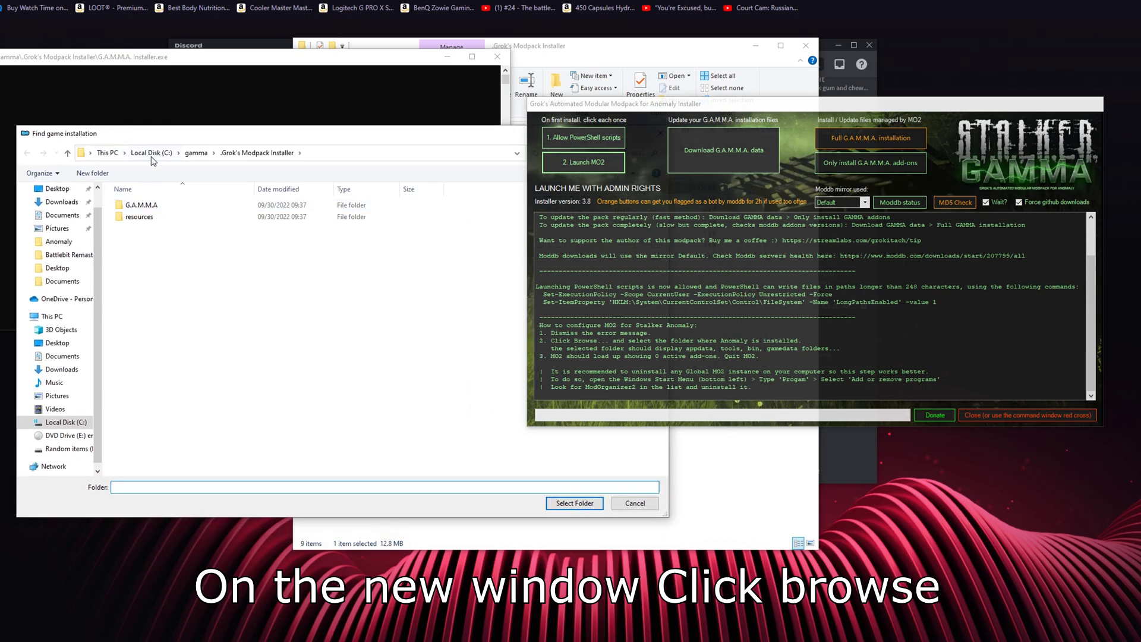
{"action": "left_click", "coordinate": [151, 152]}
{"action": "left_click", "coordinate": [151, 240]}
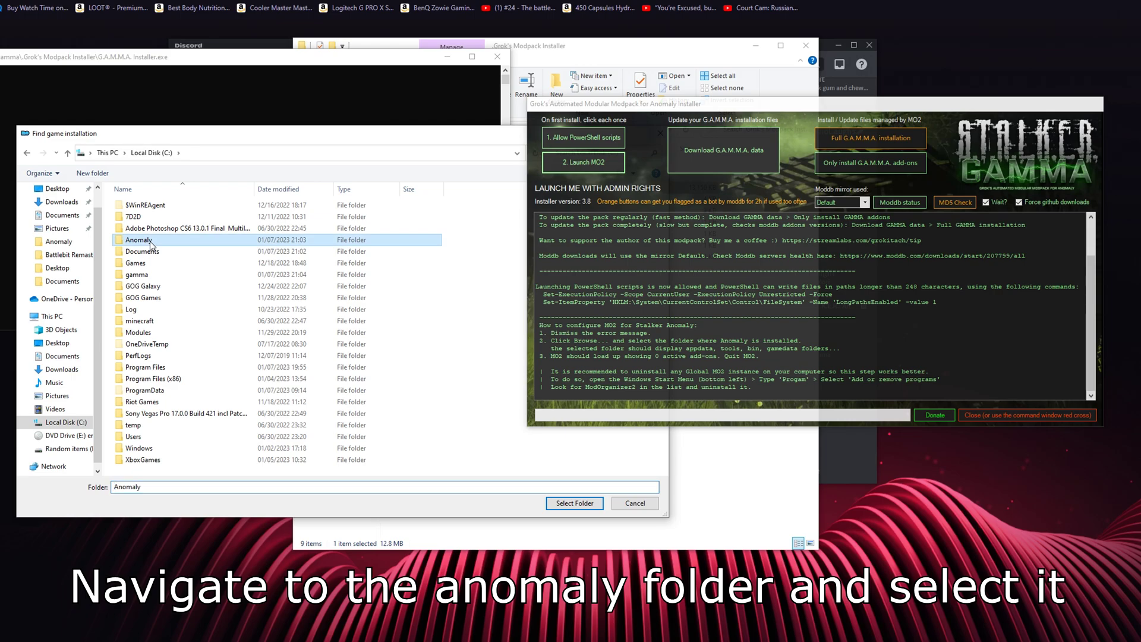
{"action": "left_click", "coordinate": [586, 507]}
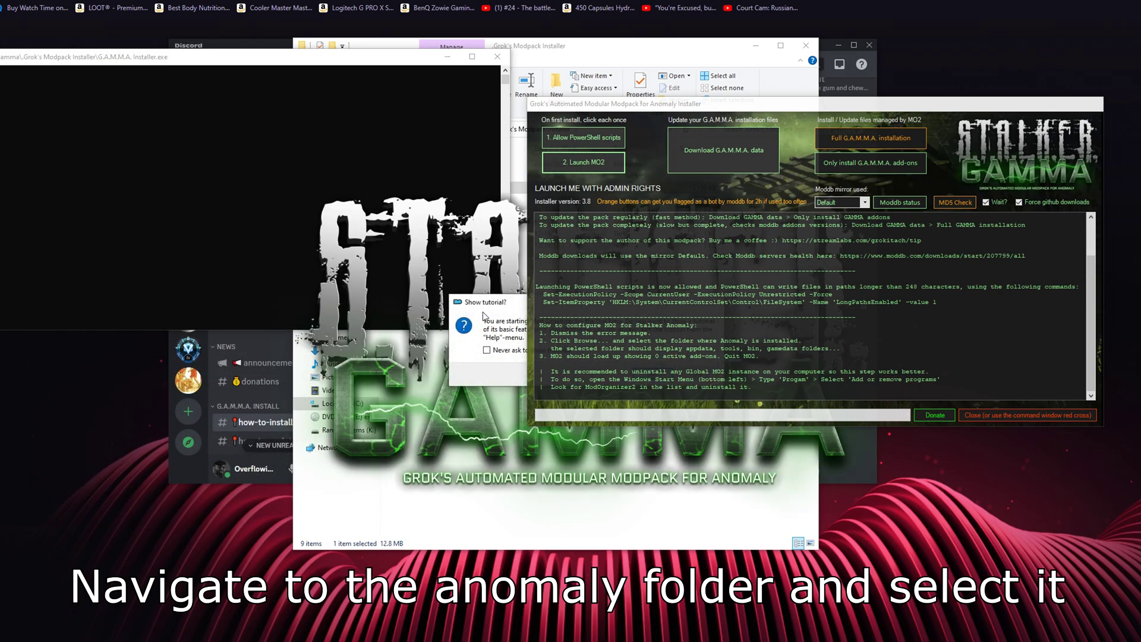
{"action": "left_click_drag", "start_coordinate": [484, 303], "coordinate": [205, 266]}
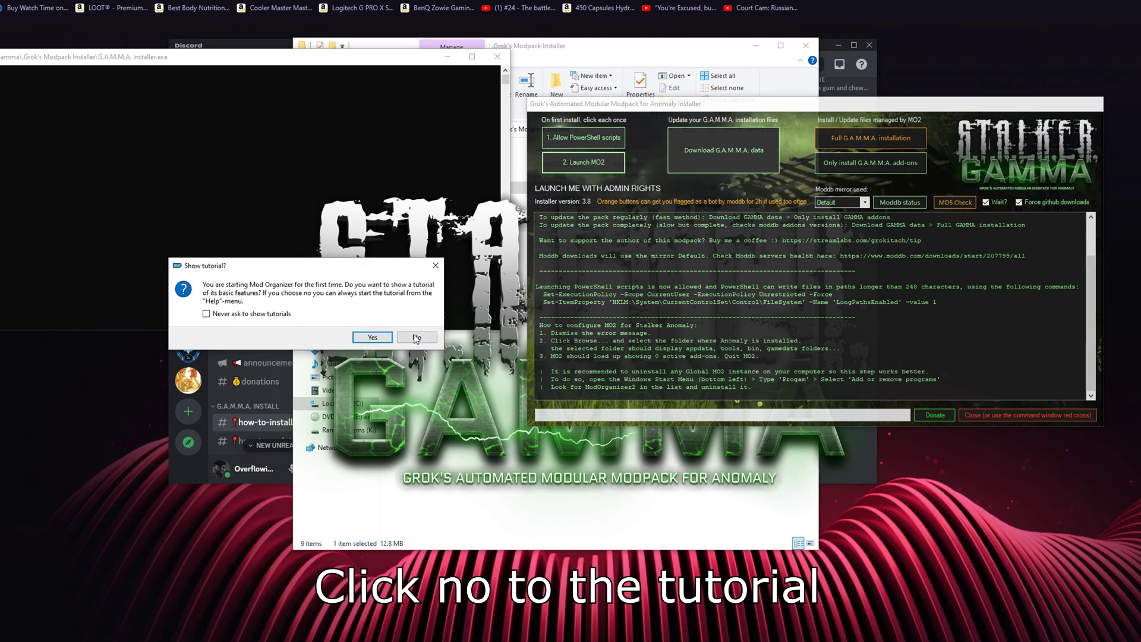
Step: Decline the Mod Organizer tutorial, close Mod Organizer, and return to the G.A.M.M.A. Installer
{"action": "left_click", "coordinate": [418, 338]}
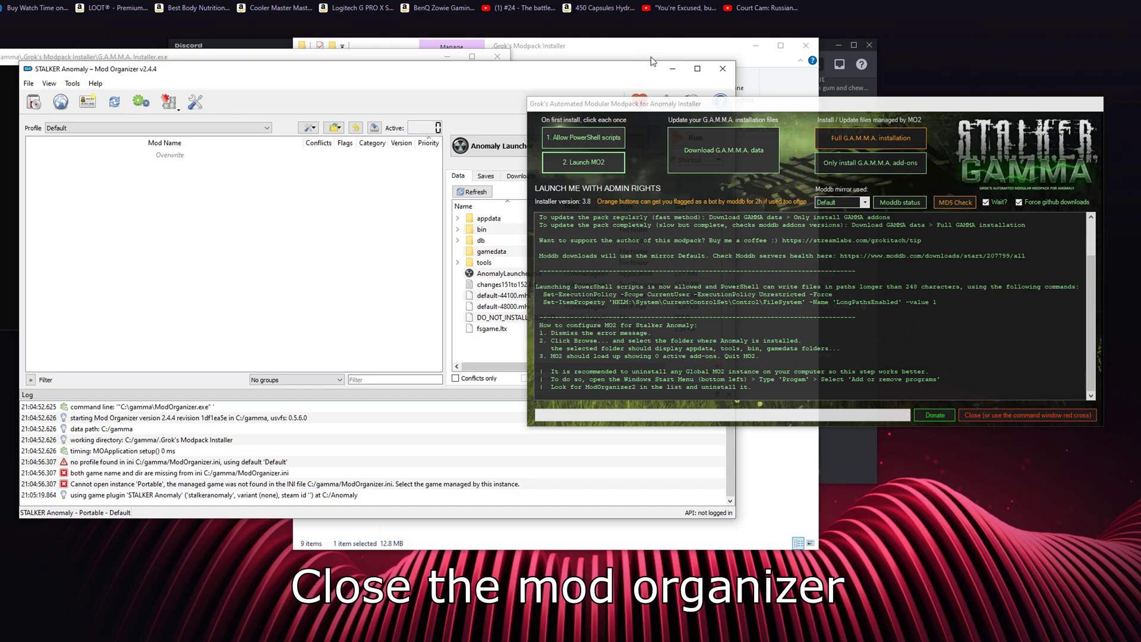
{"action": "left_click", "coordinate": [722, 68]}
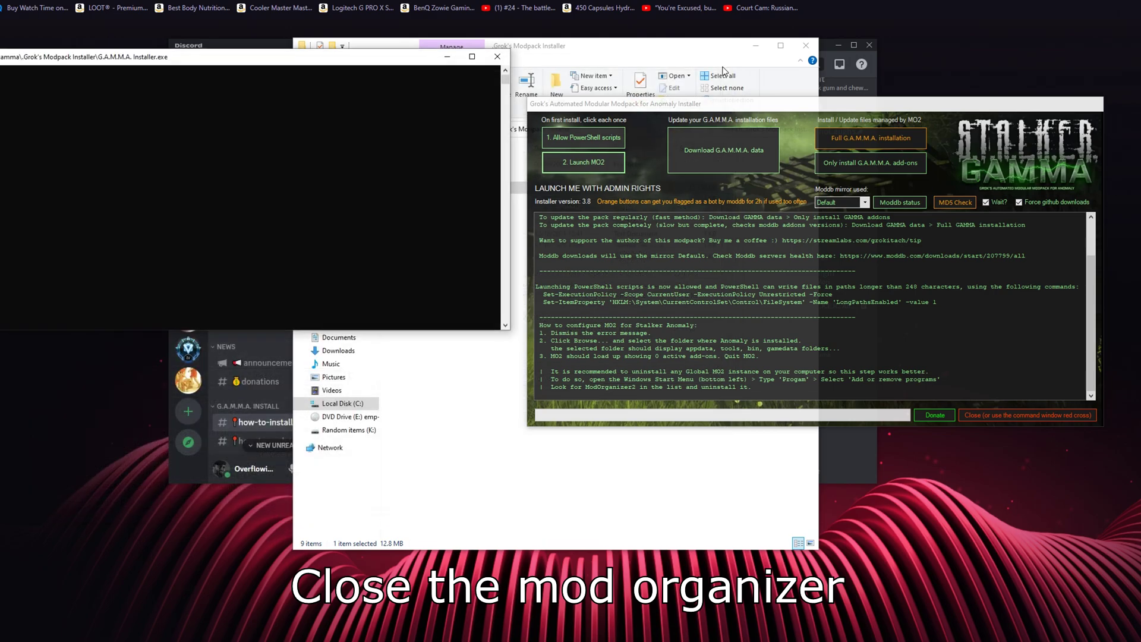
{"action": "left_click", "coordinate": [720, 105]}
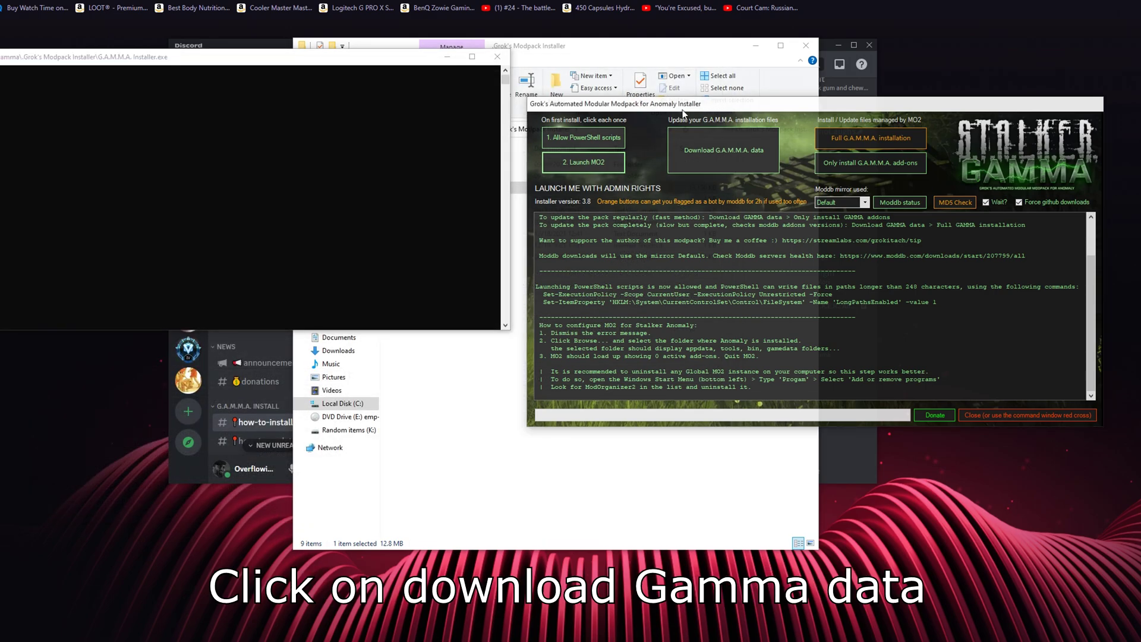
Step: Download the G.A.M.M.A. data and run the full installation until 'Installation complete', then close the installer
{"action": "left_click", "coordinate": [728, 158]}
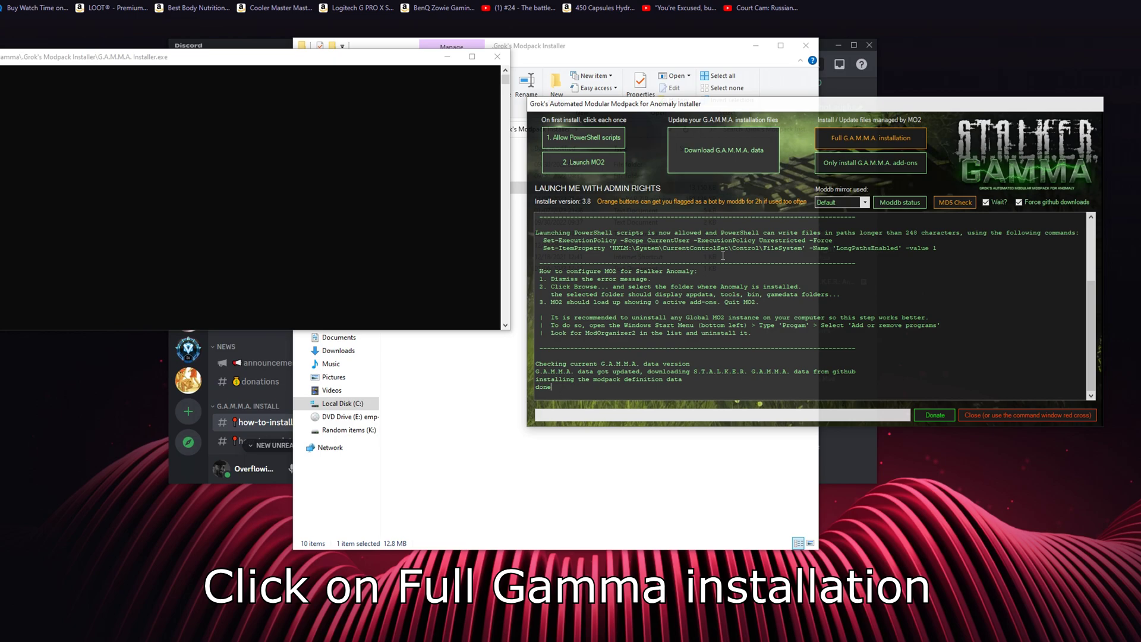
{"action": "left_click", "coordinate": [874, 137]}
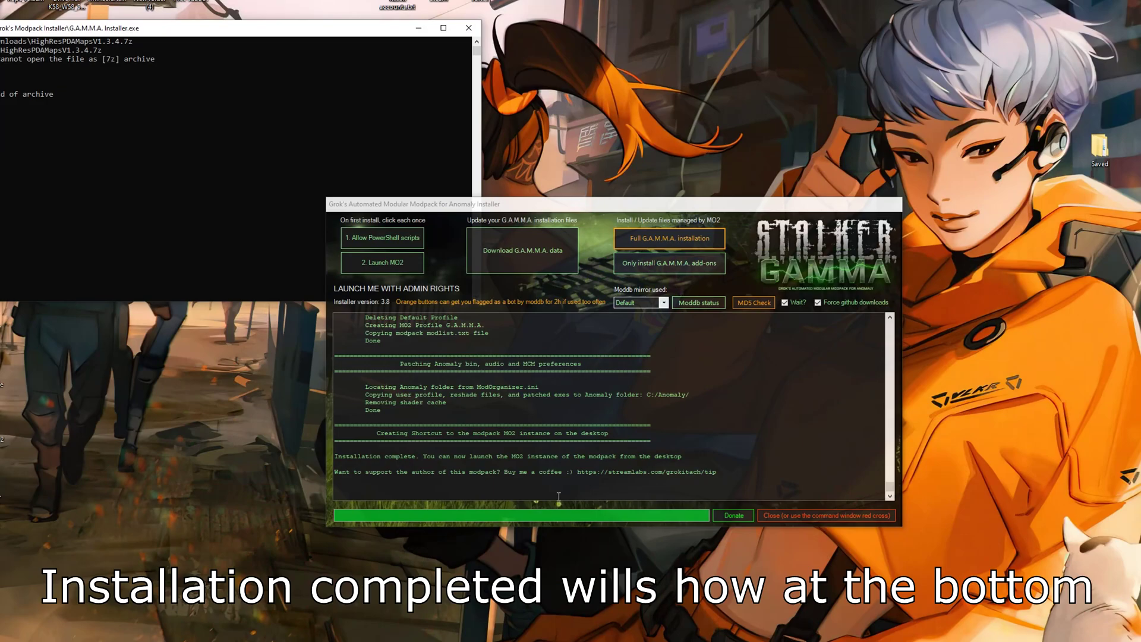
{"action": "left_click_drag", "start_coordinate": [419, 453], "coordinate": [337, 456]}
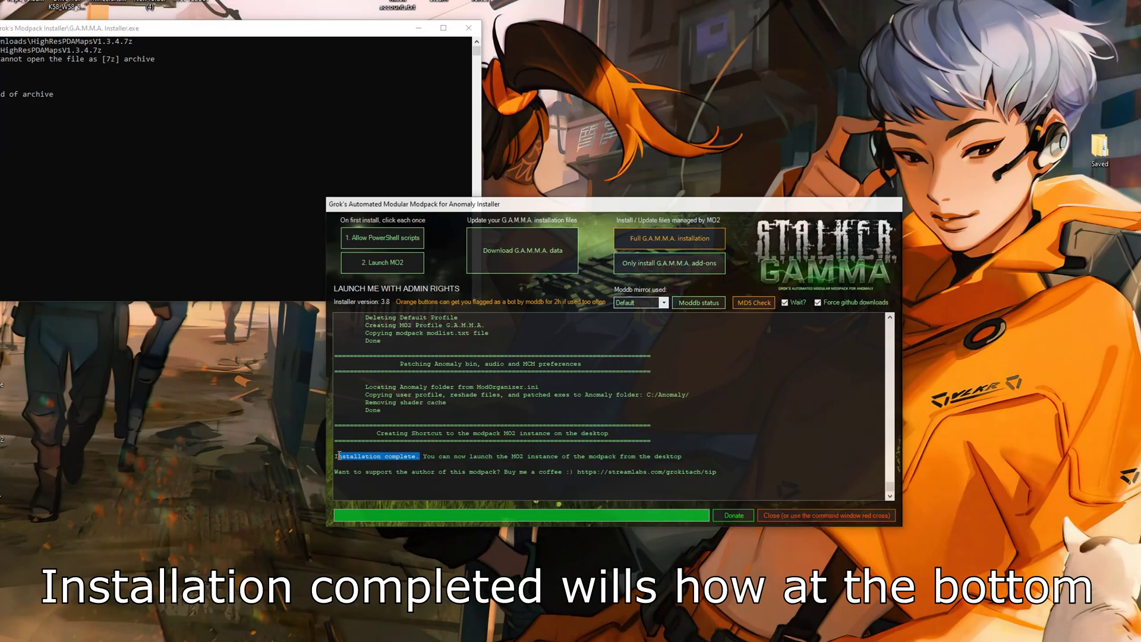
{"action": "left_click", "coordinate": [361, 453]}
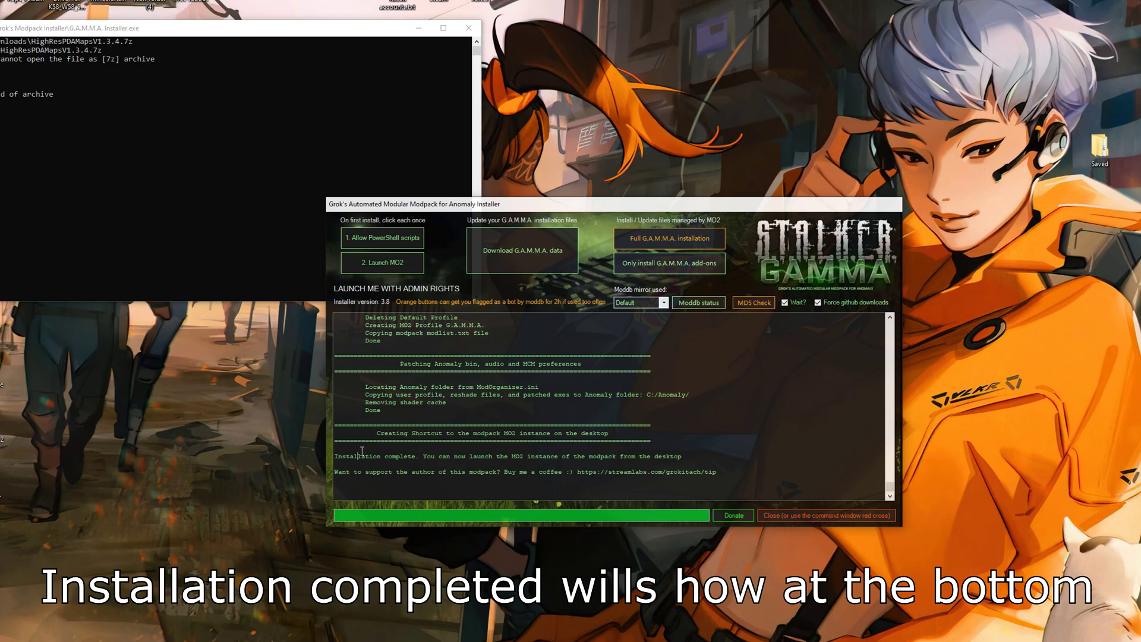
{"action": "left_click", "coordinate": [470, 30]}
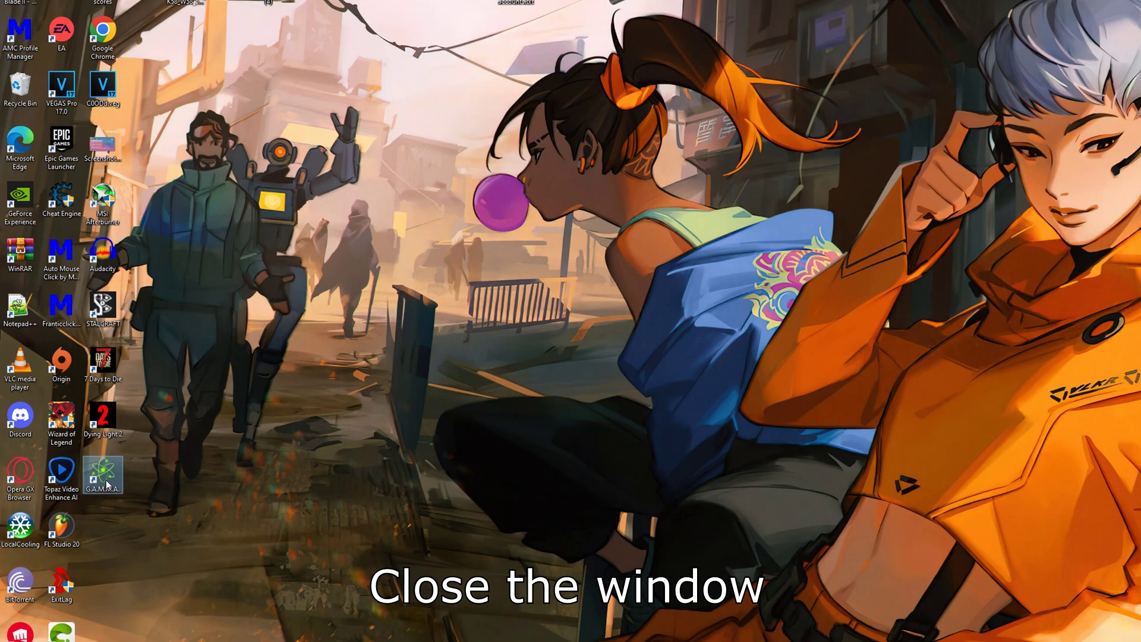
Step: Launch Mod Organizer 2 from the desktop G.A.M.M.A. shortcut, loading the 358-mod G.A.M.M.A profile
{"action": "double_click", "coordinate": [111, 486]}
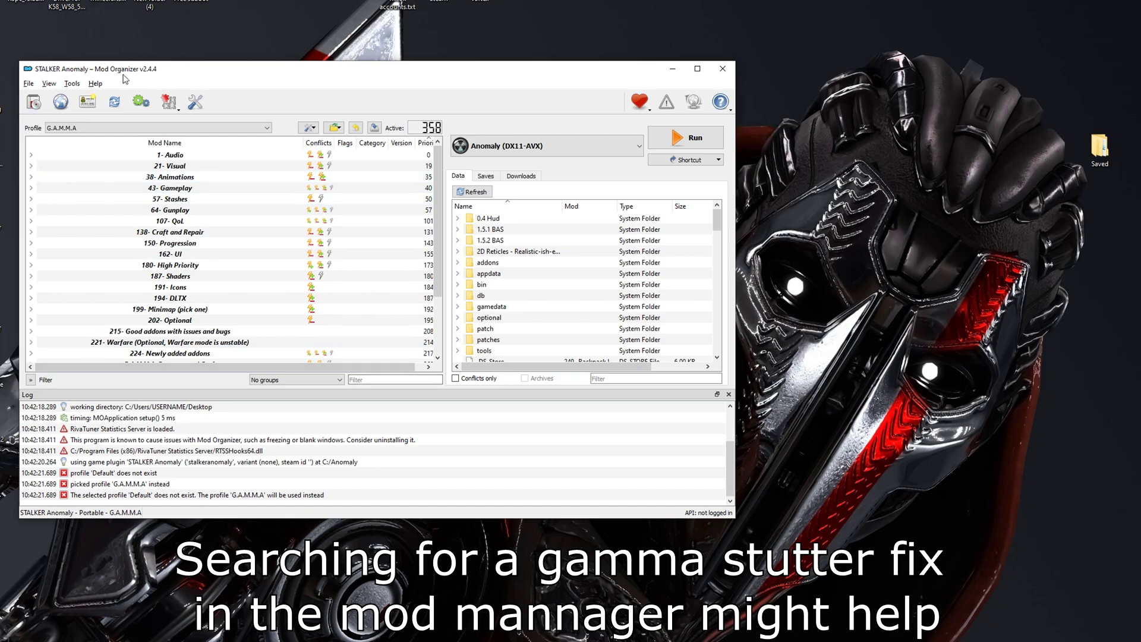
Step: Filter the mod list by 'stutt' and expand G.A.M.M.A. Fixes to show 'Turn this on if you stutter'
{"action": "left_click", "coordinate": [374, 378]}
{"action": "type", "text": "stutt"}
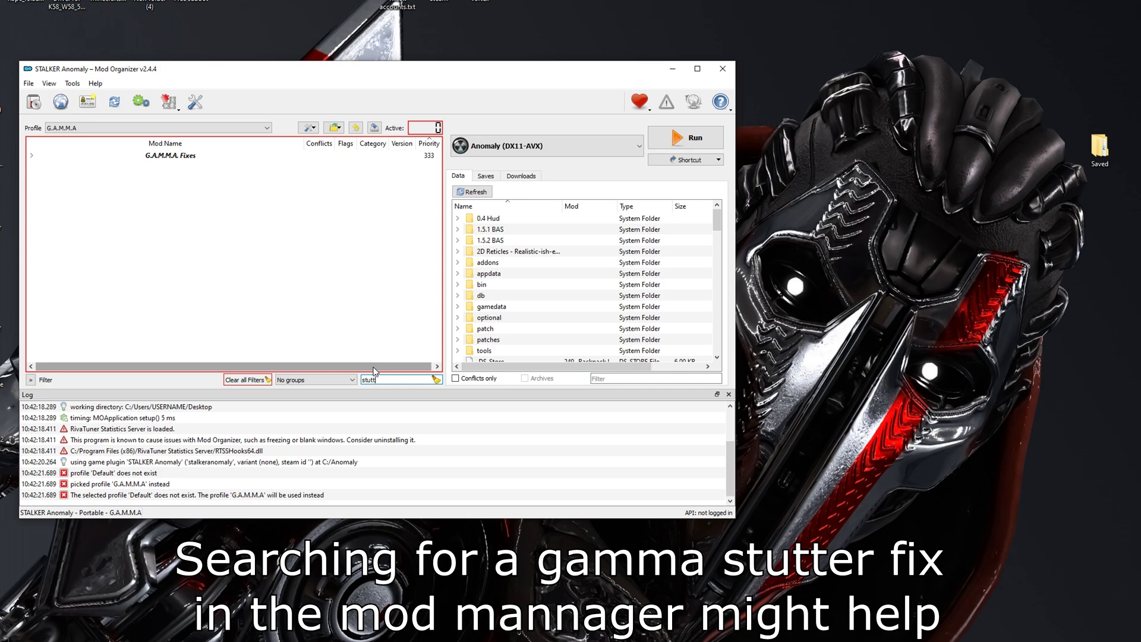
{"action": "left_click", "coordinate": [173, 159]}
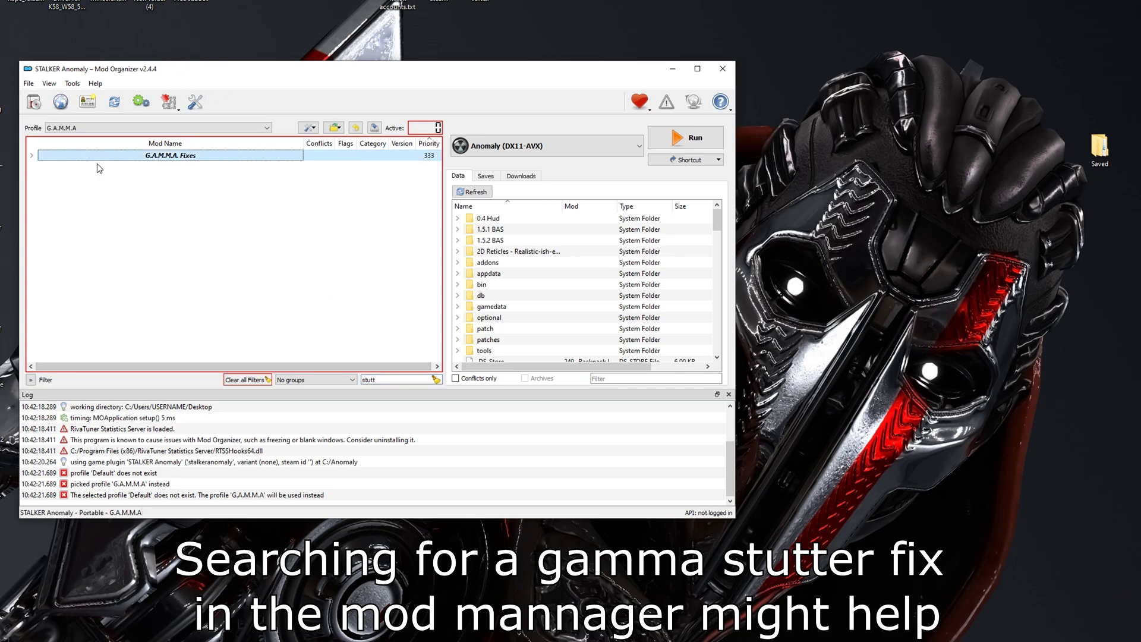
{"action": "left_click", "coordinate": [31, 156]}
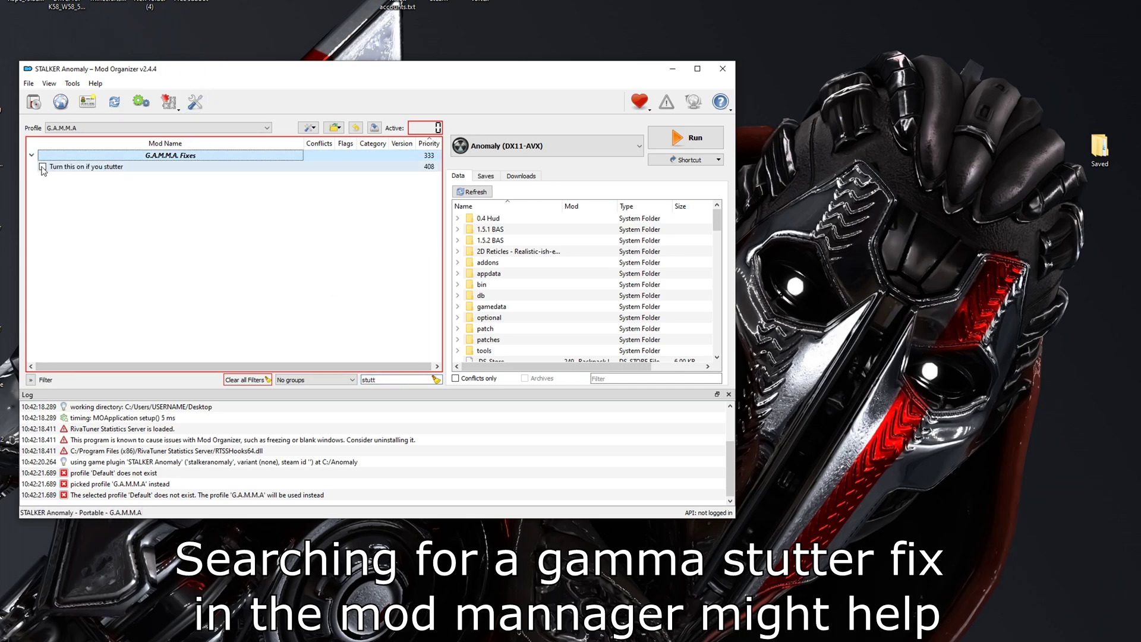